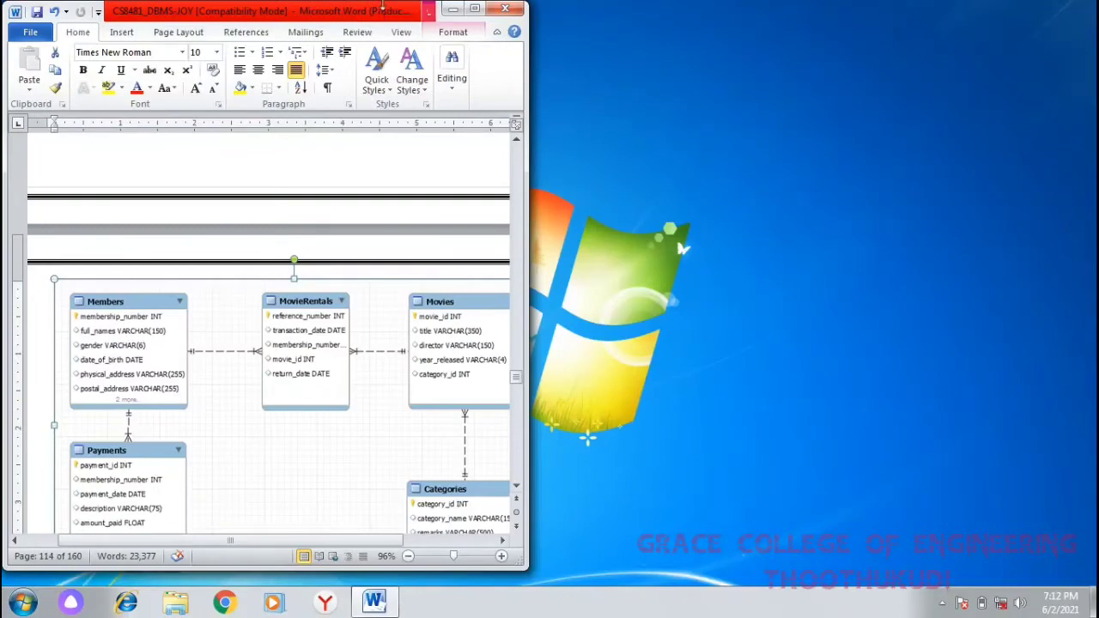
- Position the restored Word document window with the ER diagram on the right half of the screen
{"action": "left_click_drag", "start_coordinate": [382, 15], "coordinate": [928, 12]}
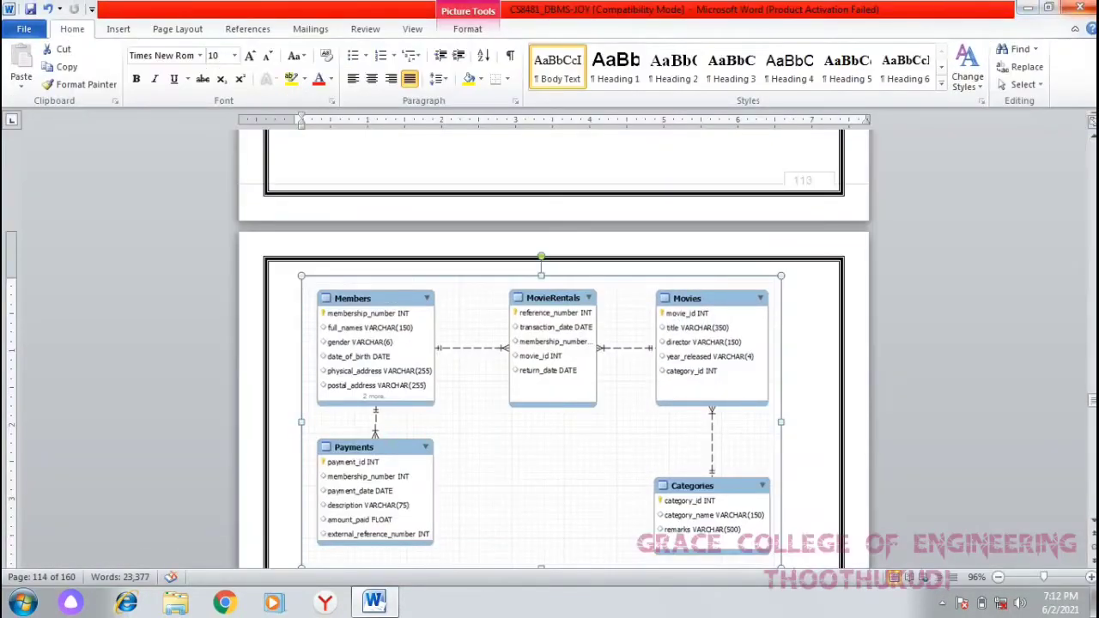
{"action": "left_click", "coordinate": [1048, 9]}
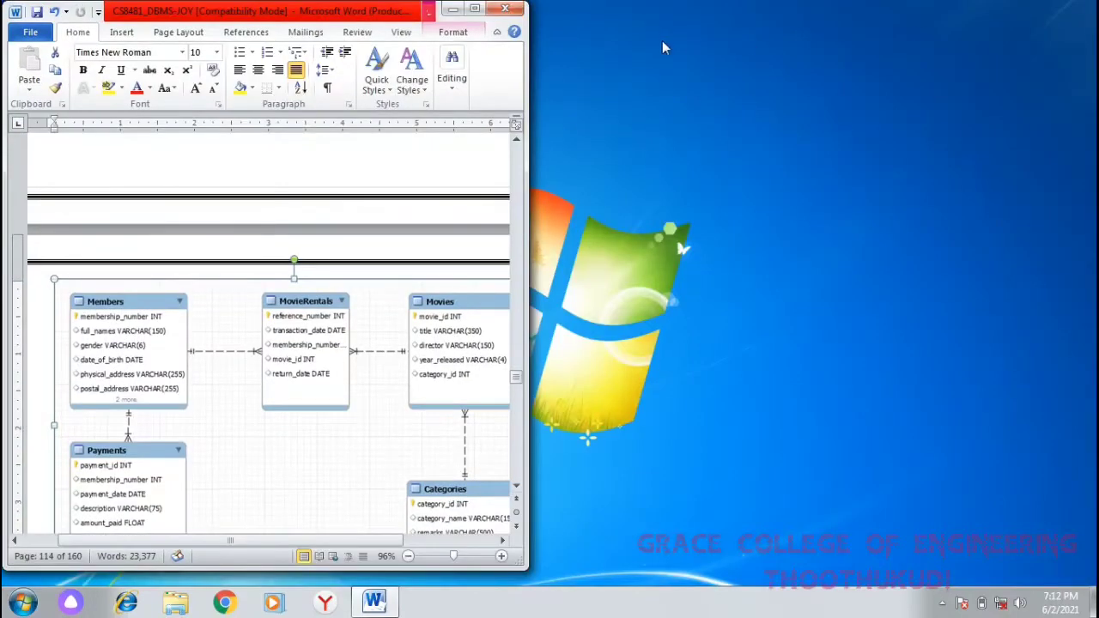
{"action": "left_click_drag", "start_coordinate": [391, 10], "coordinate": [914, 18]}
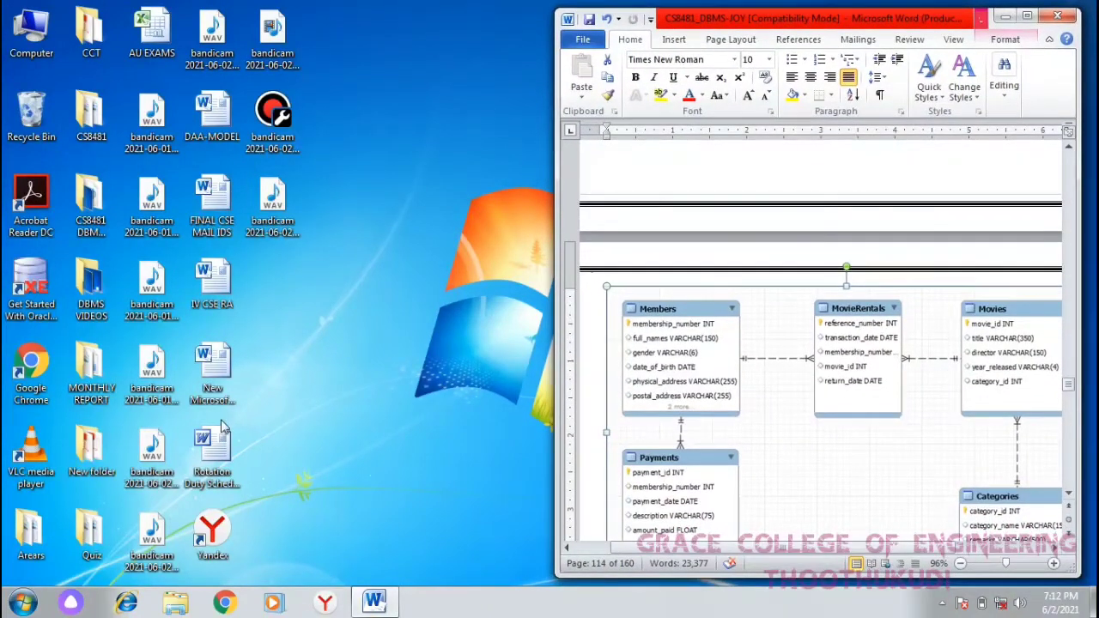
- Search the installed programs for "wo" and launch MySQL Workbench 6.3 CE
{"action": "left_click", "coordinate": [23, 599]}
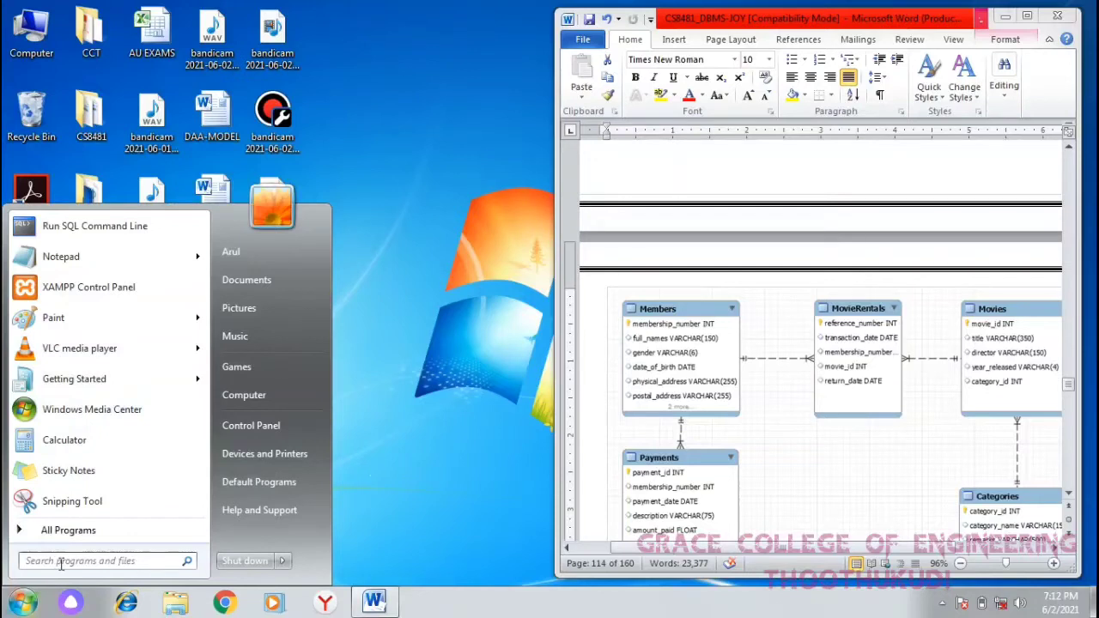
{"action": "left_click", "coordinate": [74, 536]}
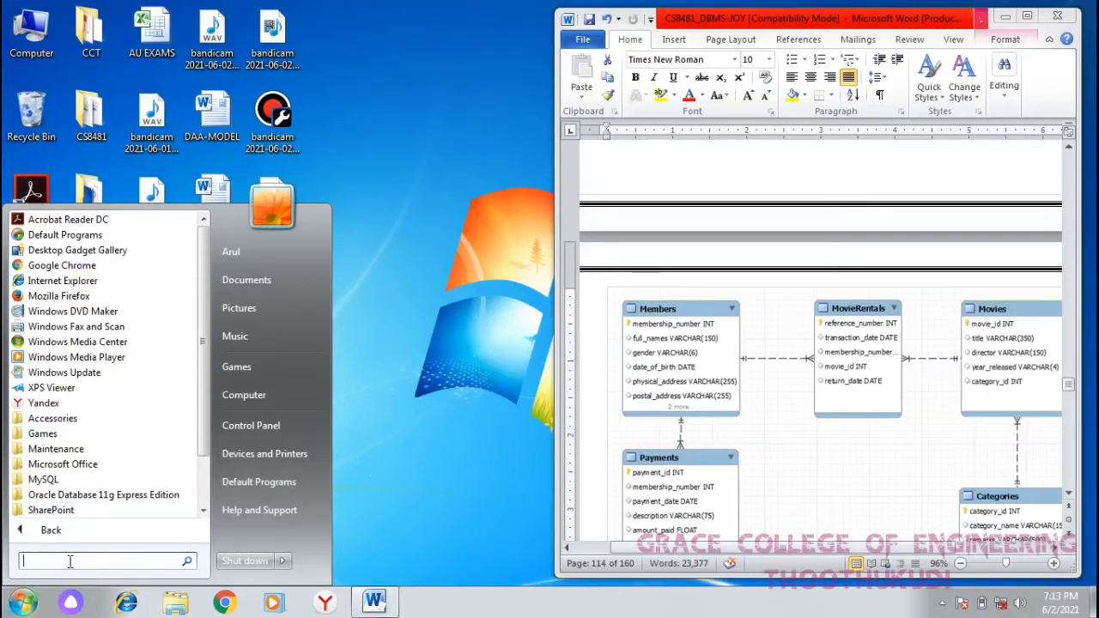
{"action": "type", "text": "wo"}
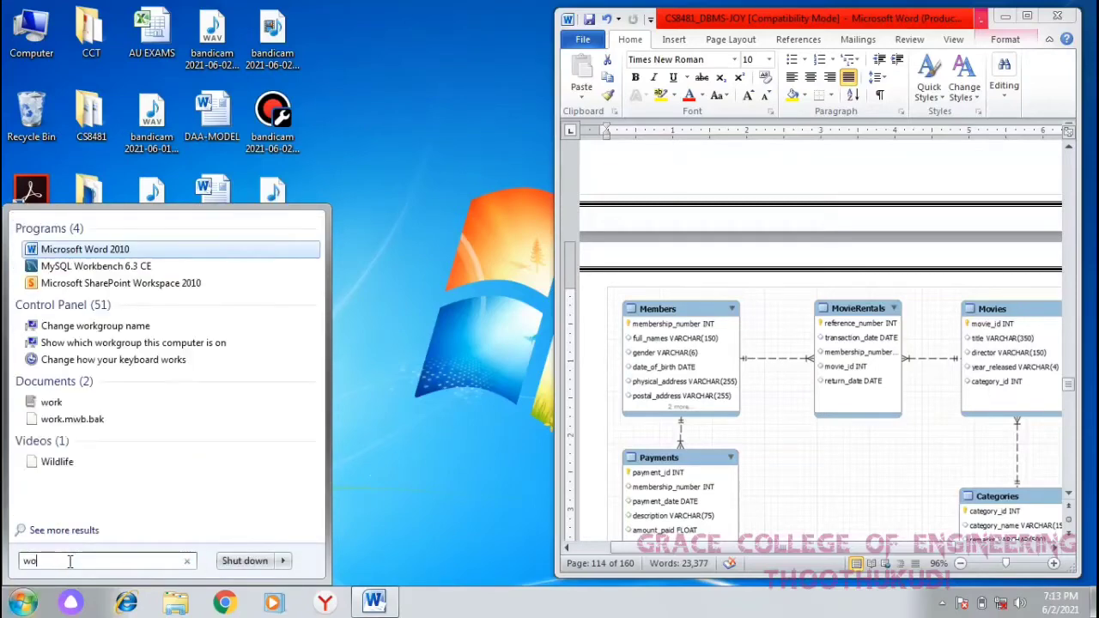
{"action": "left_click", "coordinate": [127, 268]}
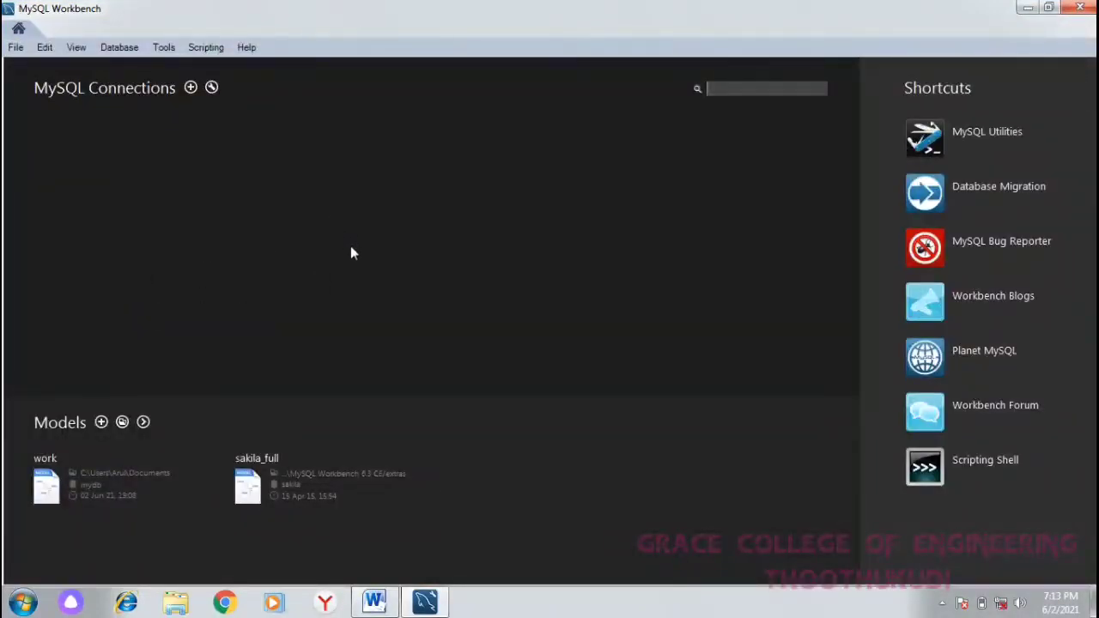
{"action": "left_click", "coordinate": [17, 50]}
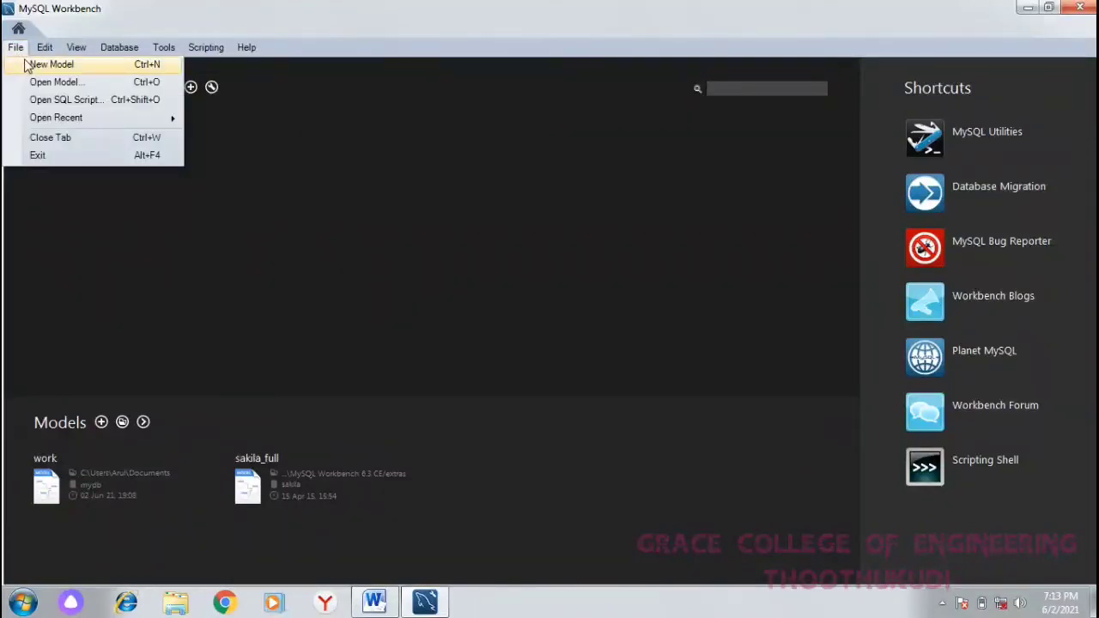
{"action": "mouse_move", "coordinate": [206, 47]}
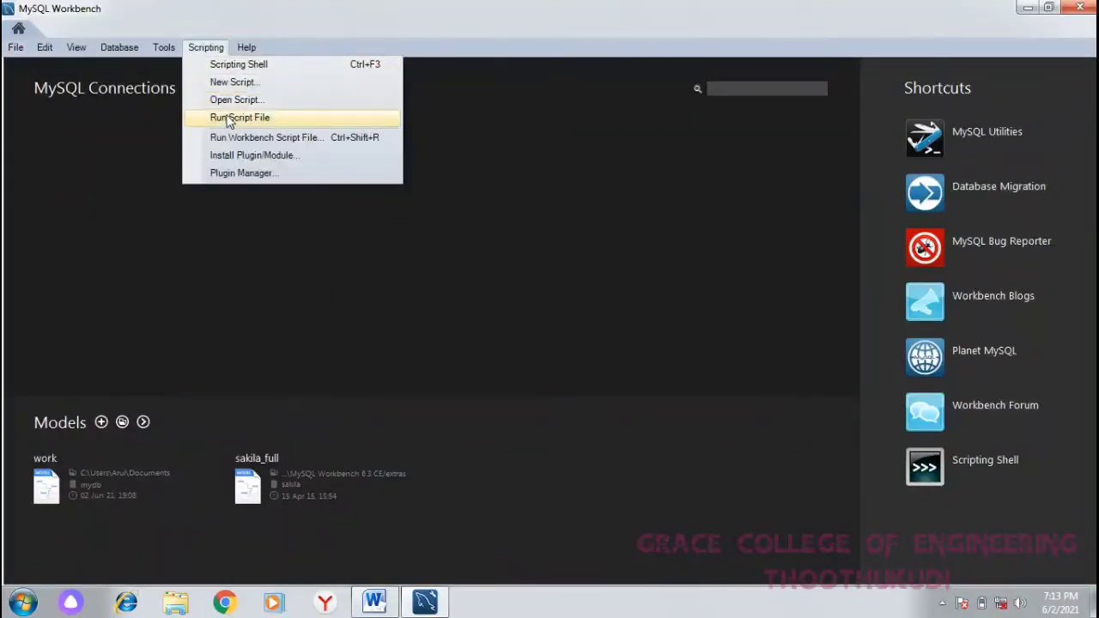
{"action": "left_click", "coordinate": [51, 136]}
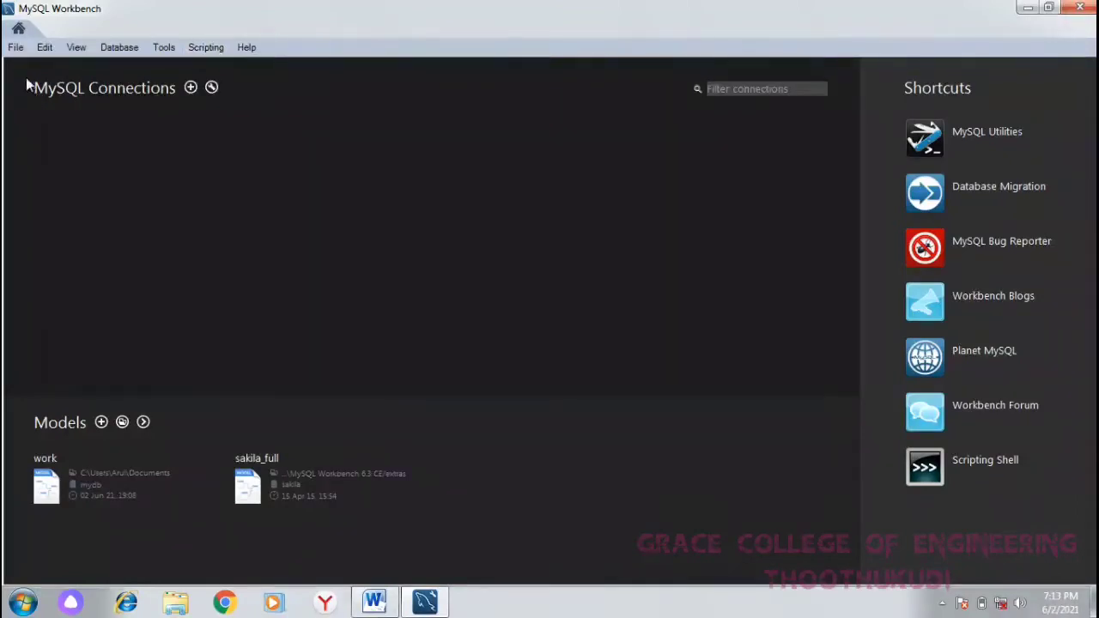
- Open the existing model file work from My Documents
{"action": "left_click", "coordinate": [14, 49]}
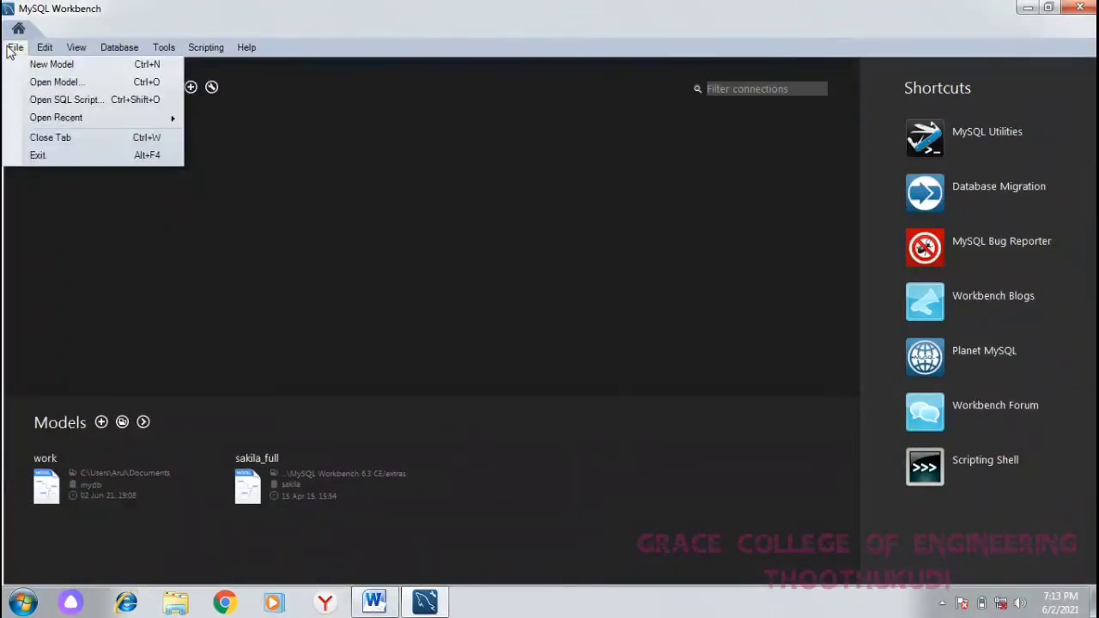
{"action": "left_click", "coordinate": [54, 83]}
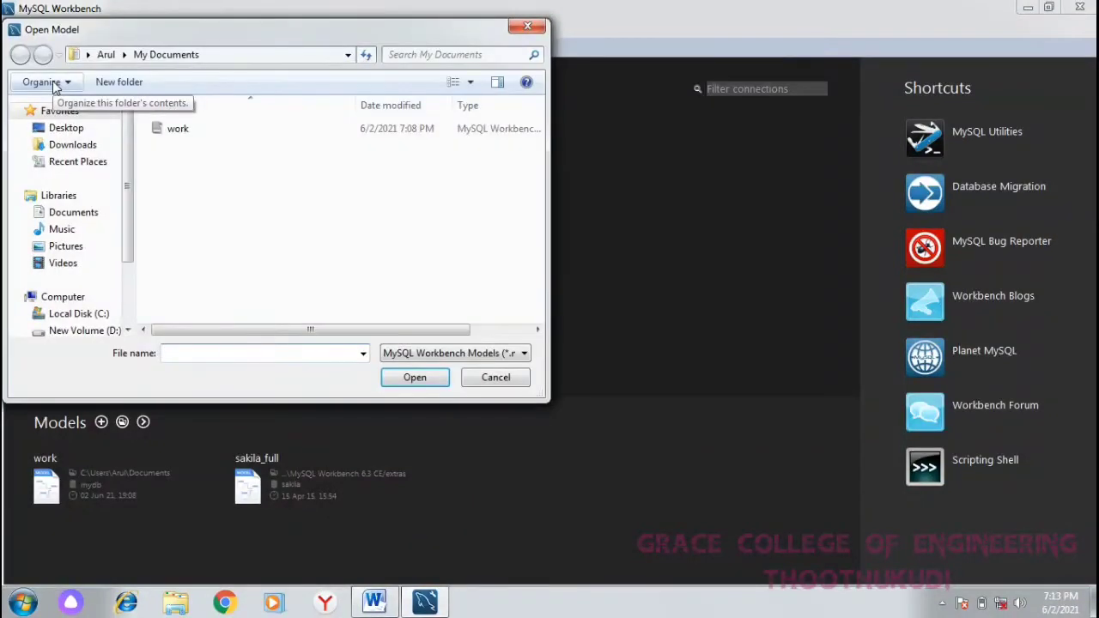
{"action": "left_click", "coordinate": [193, 138]}
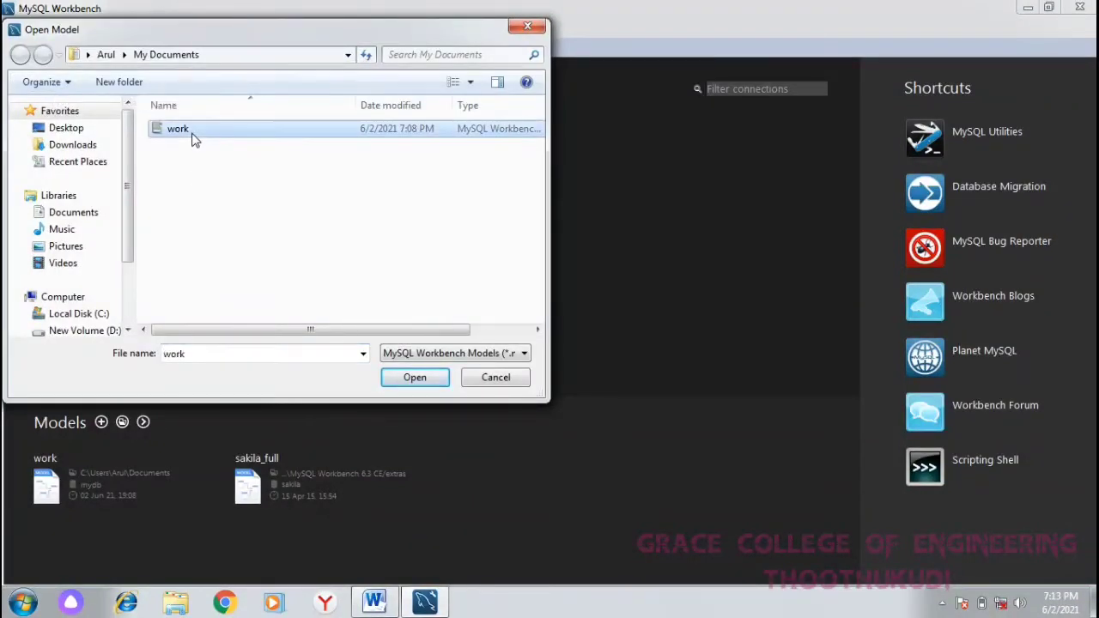
{"action": "left_click", "coordinate": [418, 383]}
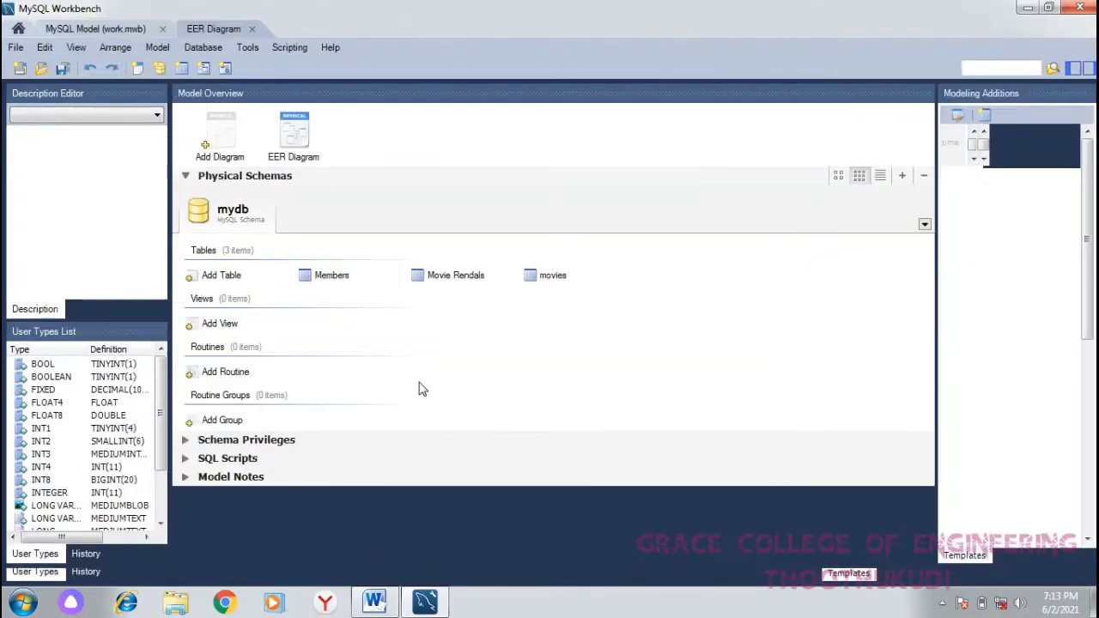
- Restore the MySQL Workbench window from full screen and widen it until the Members, Movie Rendals and movies tables all fit
{"action": "left_click", "coordinate": [1050, 8]}
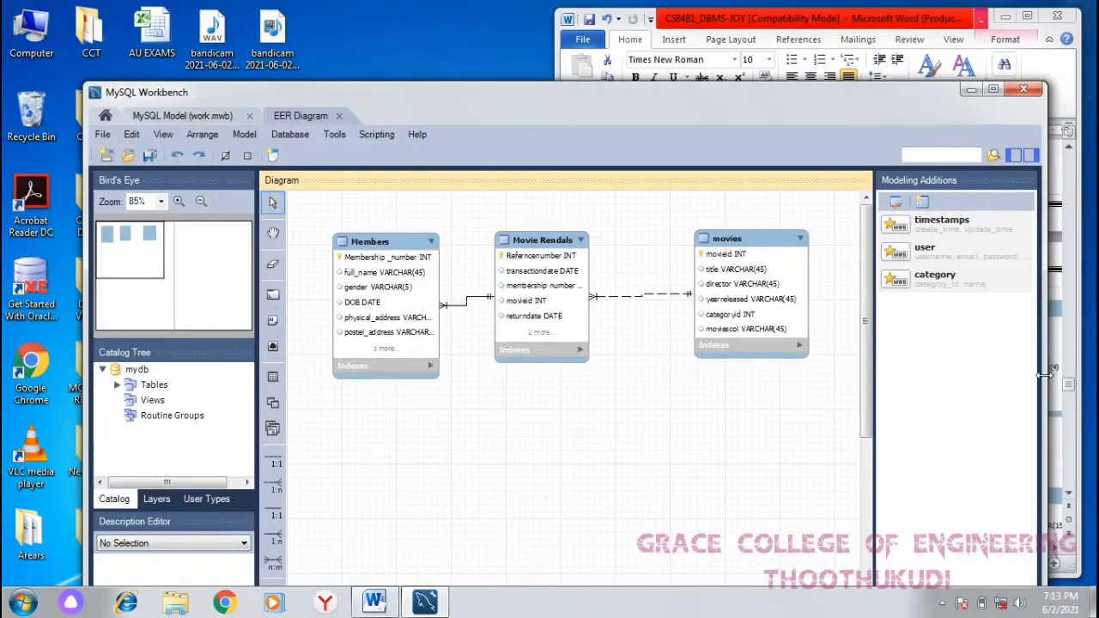
{"action": "left_click_drag", "start_coordinate": [1044, 375], "coordinate": [869, 378]}
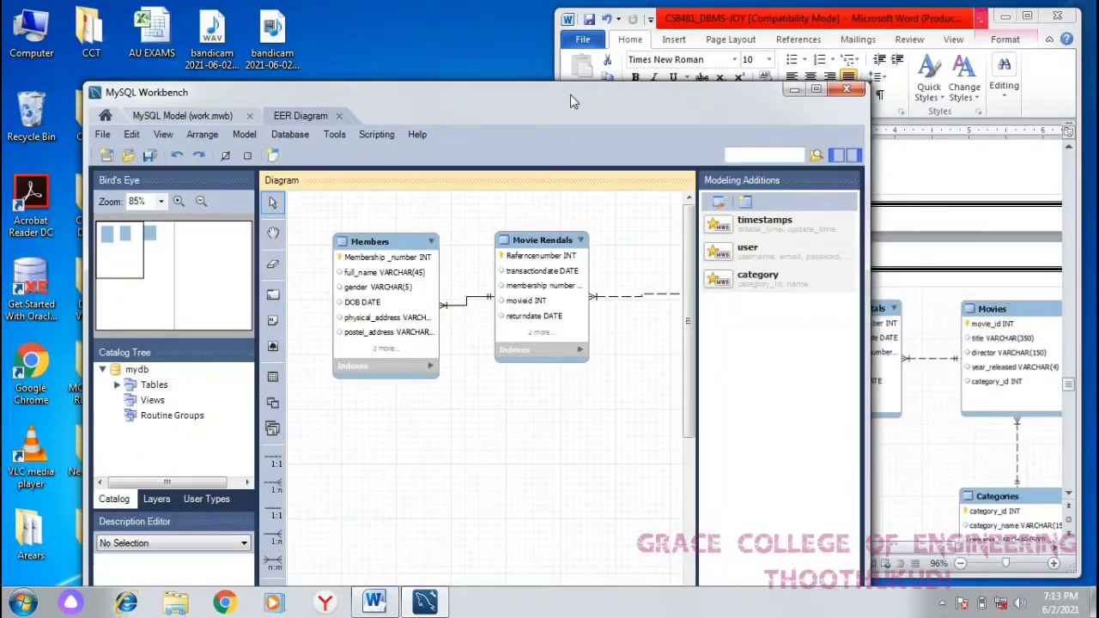
{"action": "left_click_drag", "start_coordinate": [571, 94], "coordinate": [460, 7]}
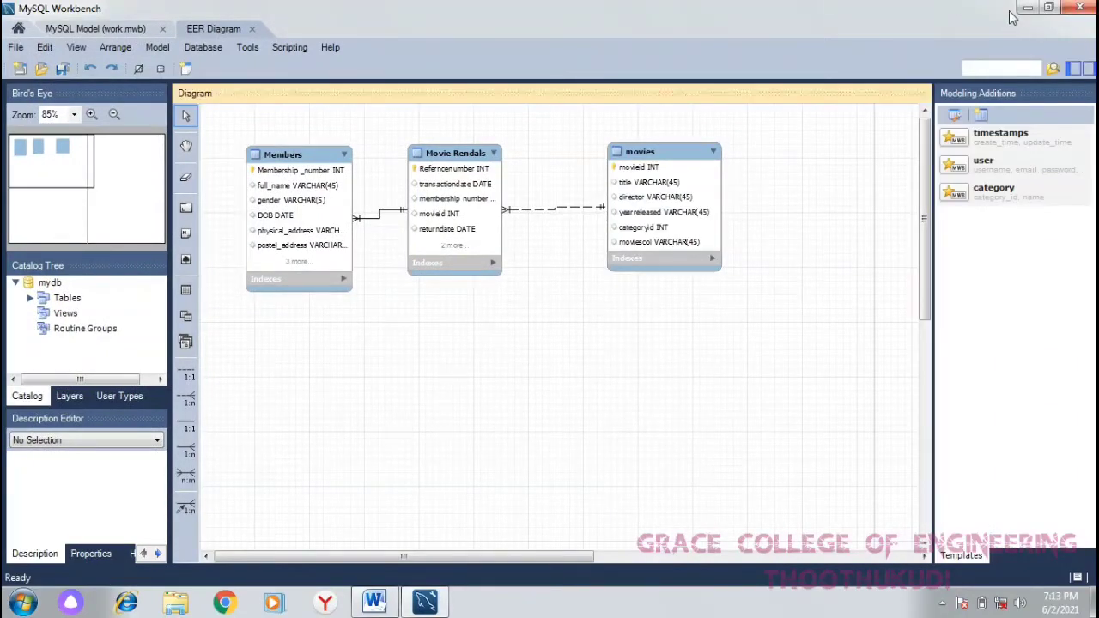
{"action": "left_click", "coordinate": [1054, 7]}
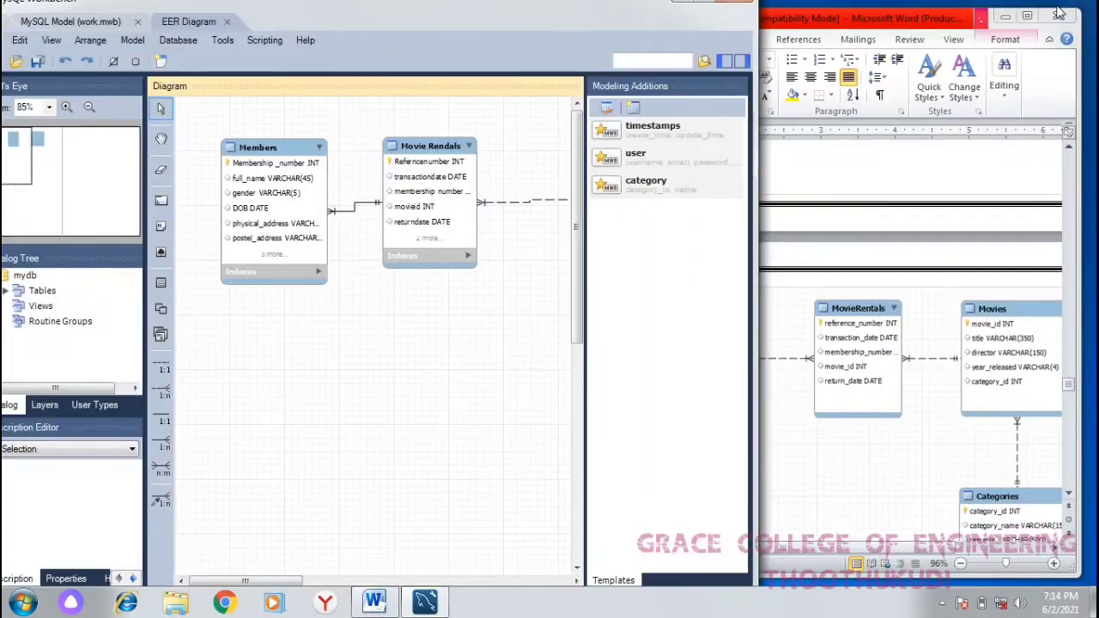
{"action": "left_click", "coordinate": [920, 384]}
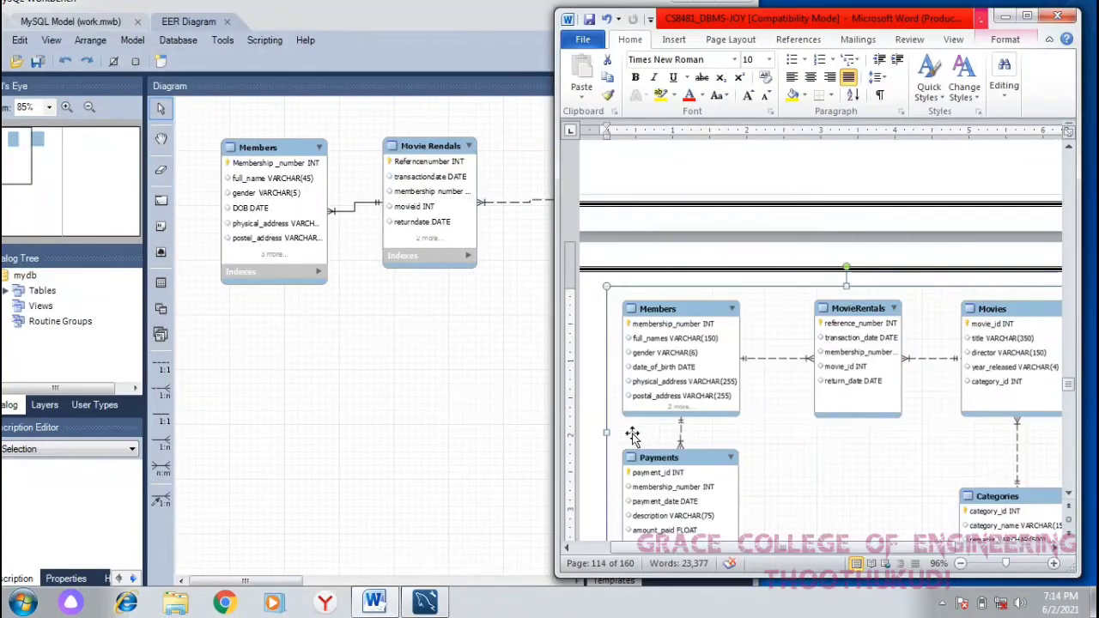
{"action": "left_click", "coordinate": [448, 441]}
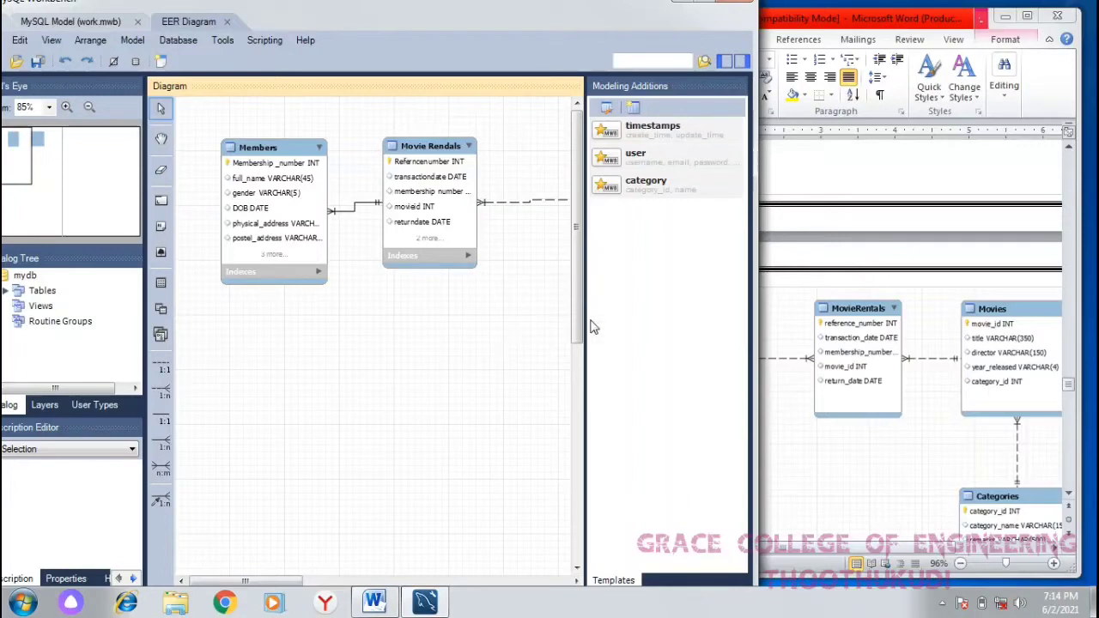
{"action": "left_click_drag", "start_coordinate": [754, 353], "coordinate": [1078, 353]}
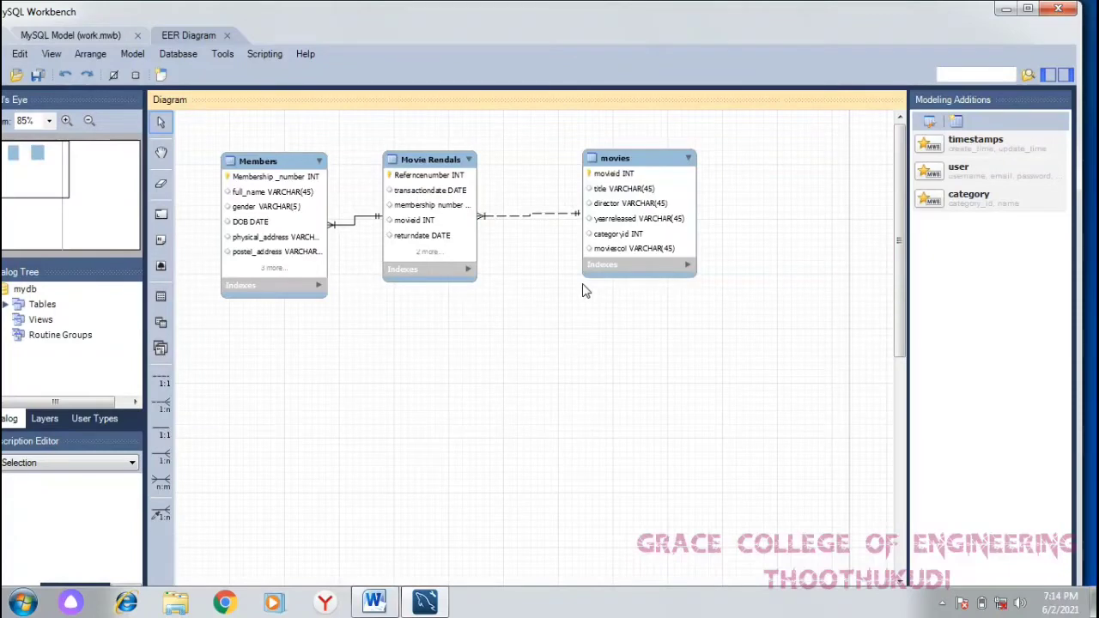
- Switch to Word, maximize the document and examine the whole reference ER diagram, including the Payments and Categories tables
{"action": "left_click", "coordinate": [384, 606]}
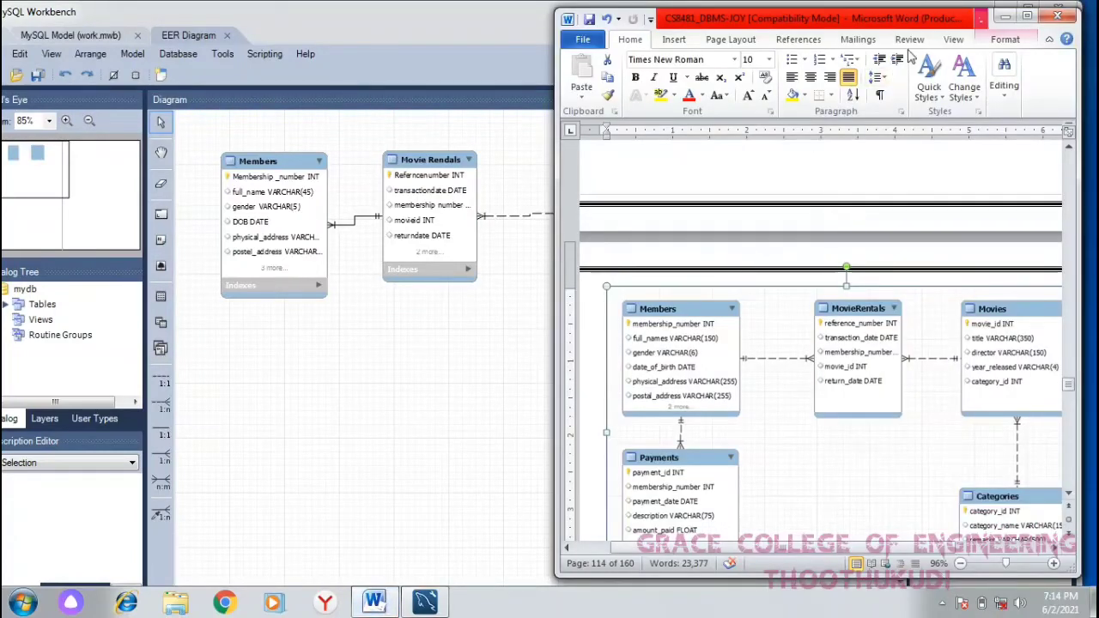
{"action": "left_click", "coordinate": [1027, 17]}
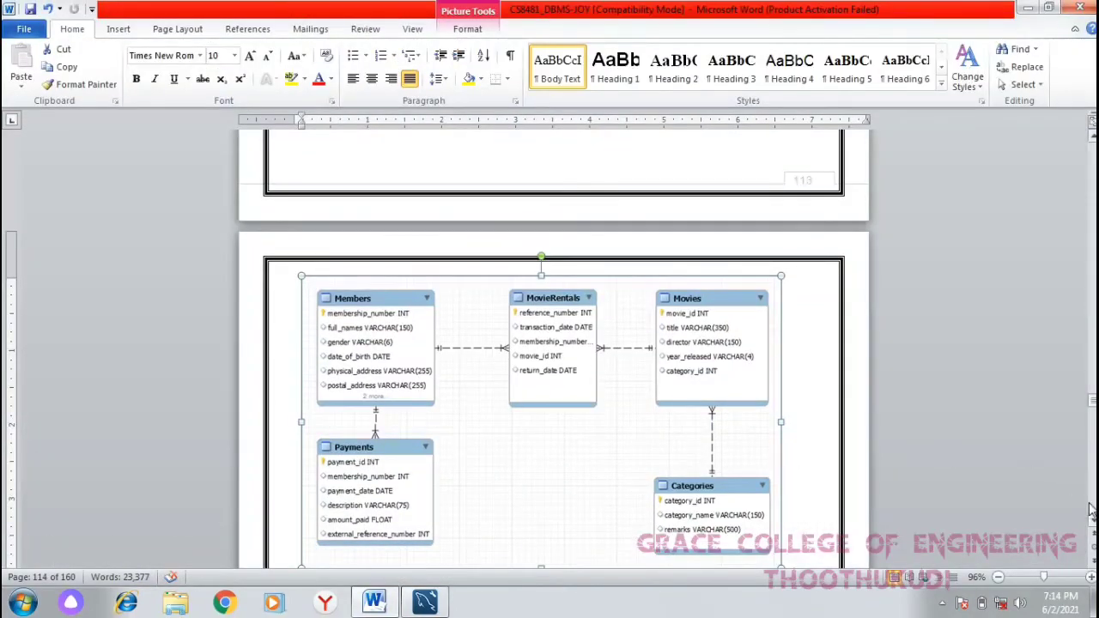
{"action": "scroll", "coordinate": [549, 387], "scroll_direction": "down", "scroll_amount": 2}
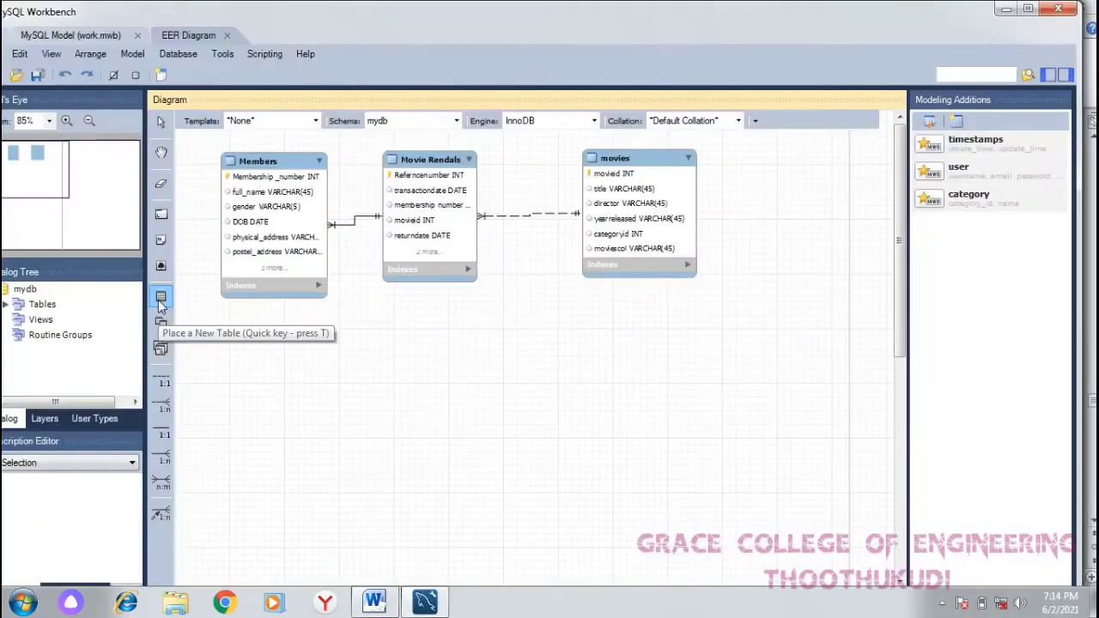
- In MySQL Workbench, place a new table below Members in the EER diagram and enlarge it to about the size of Members
{"action": "left_click", "coordinate": [160, 301]}
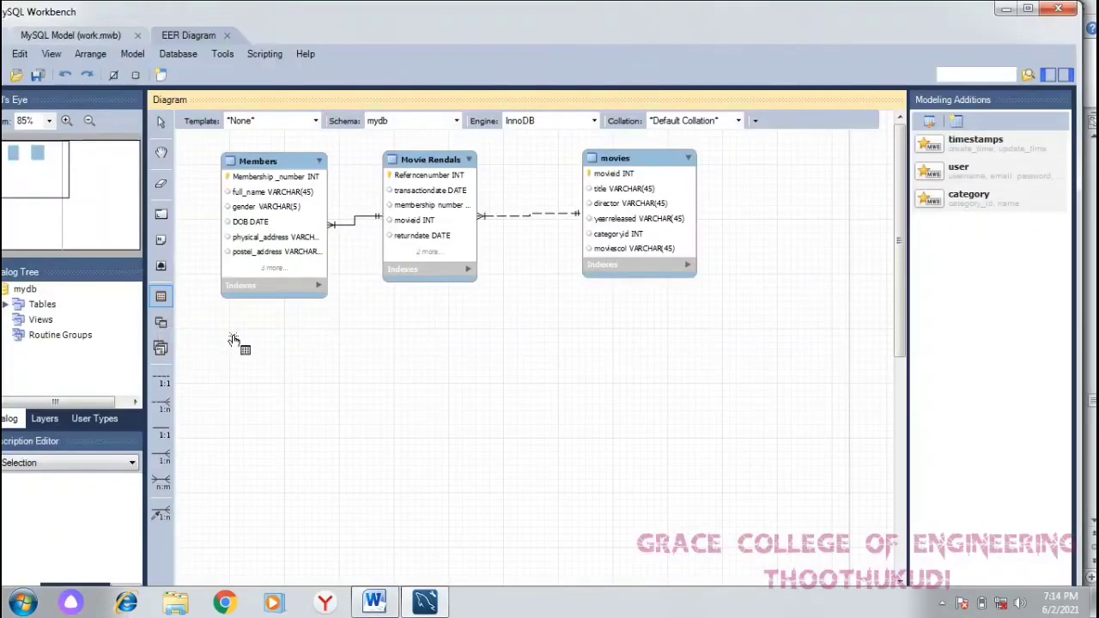
{"action": "left_click", "coordinate": [234, 345]}
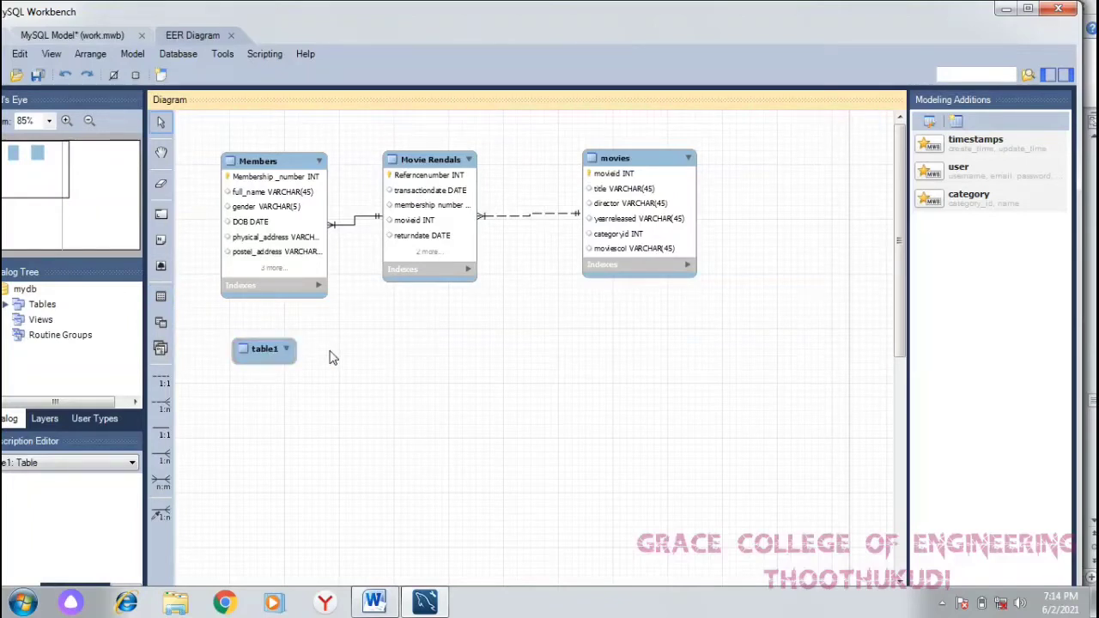
{"action": "left_click", "coordinate": [266, 361]}
{"action": "left_click_drag", "start_coordinate": [265, 369], "coordinate": [277, 481]}
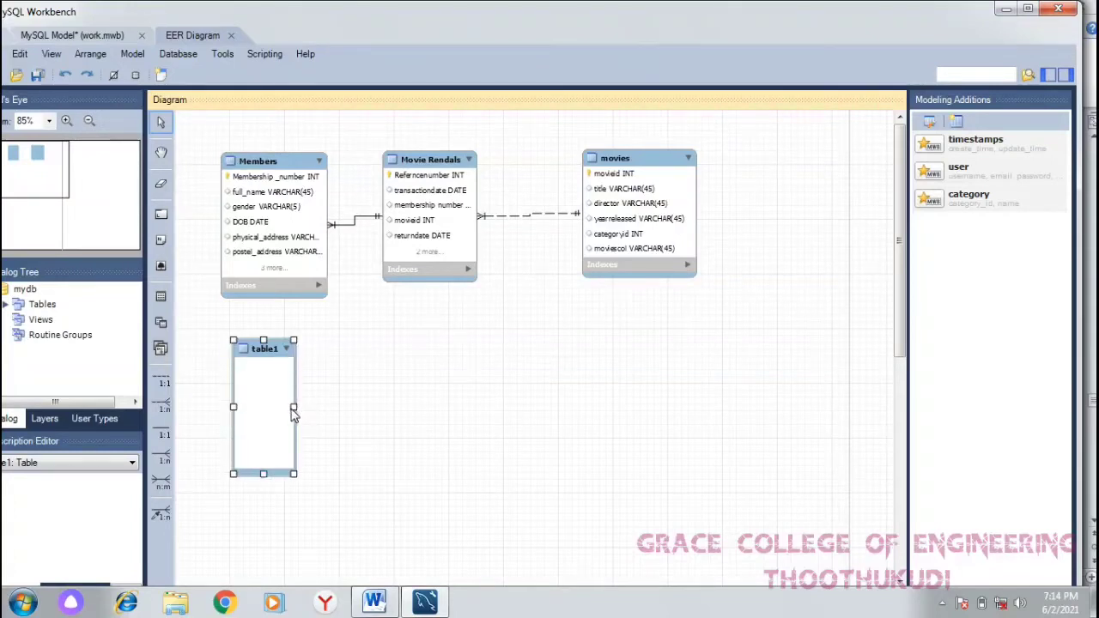
{"action": "left_click_drag", "start_coordinate": [293, 410], "coordinate": [333, 413]}
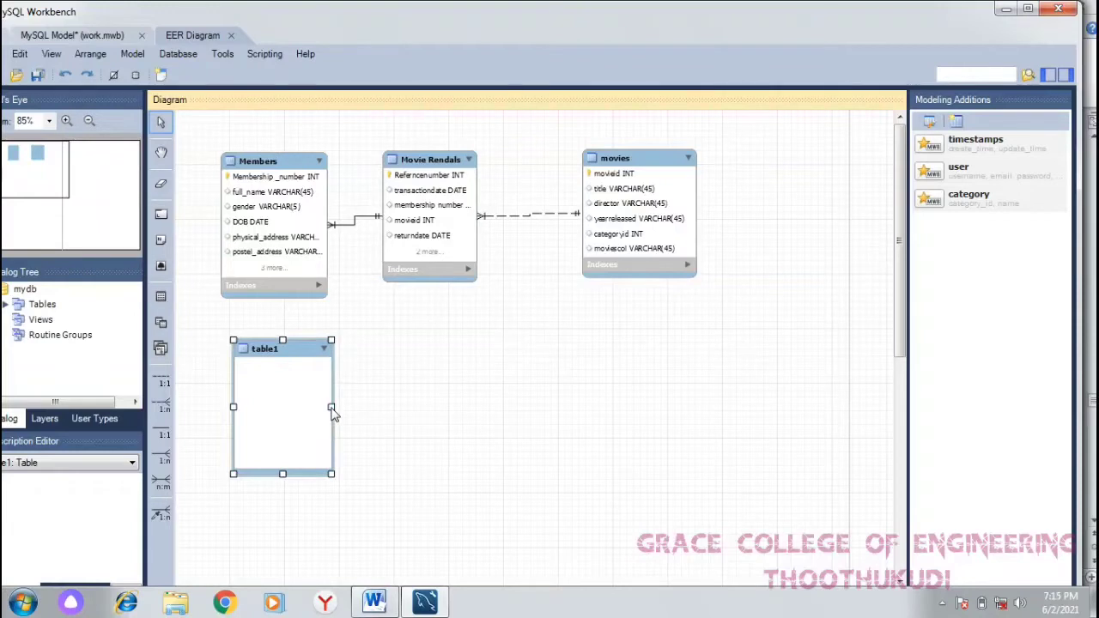
{"action": "left_click", "coordinate": [394, 395]}
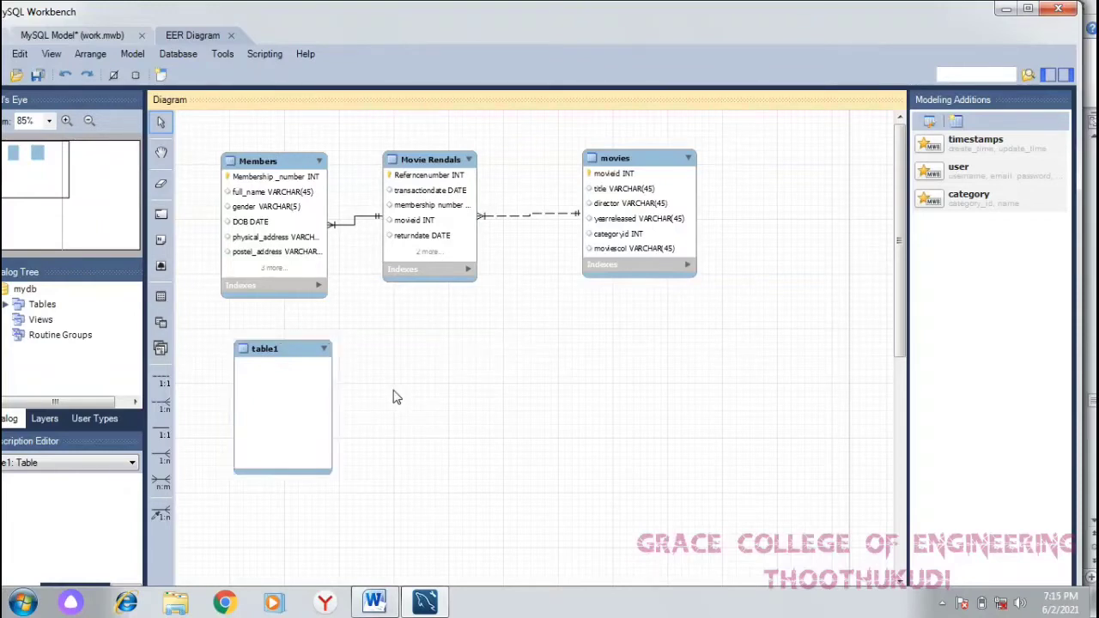
- Open the new table below Members for editing, check the reference diagram in Word, and name the table payments in MySQL Workbench
{"action": "left_click", "coordinate": [309, 357]}
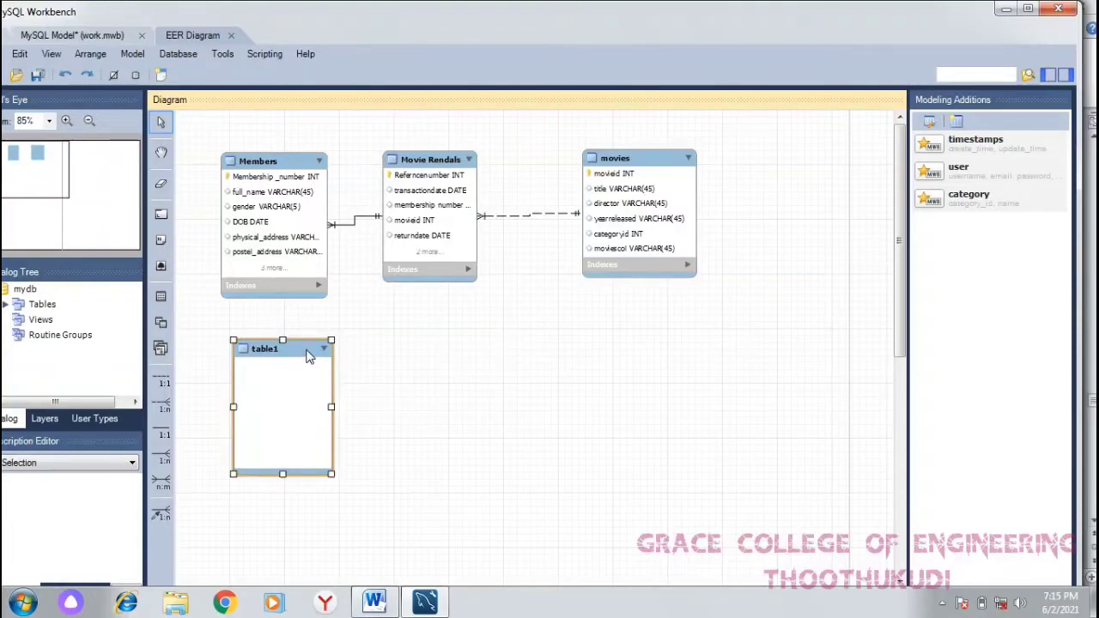
{"action": "double_click", "coordinate": [309, 358]}
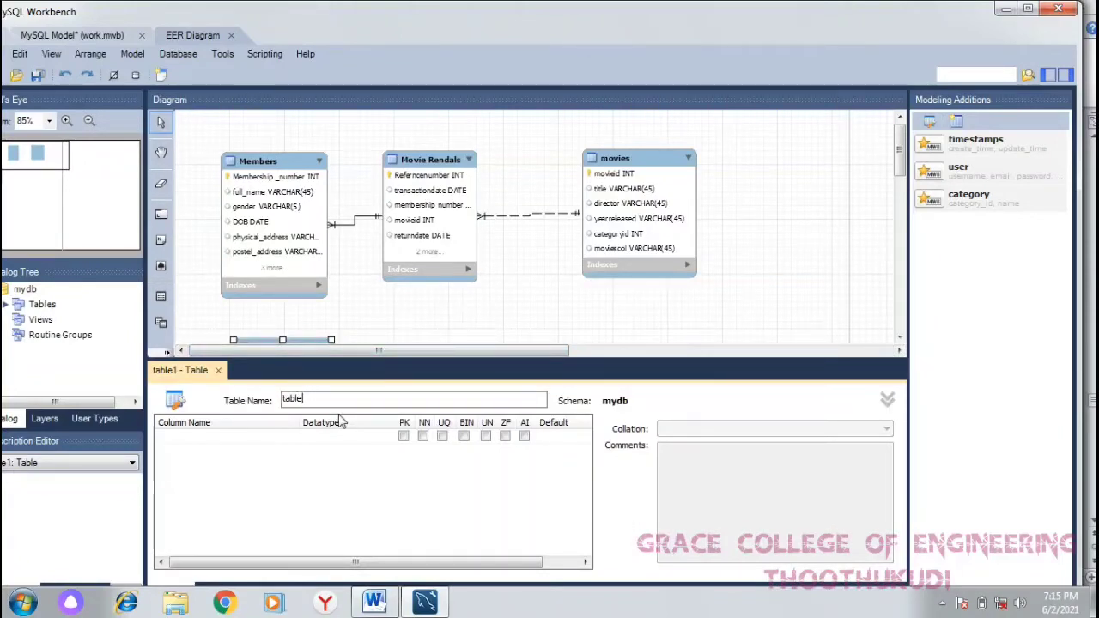
{"action": "left_click", "coordinate": [389, 608]}
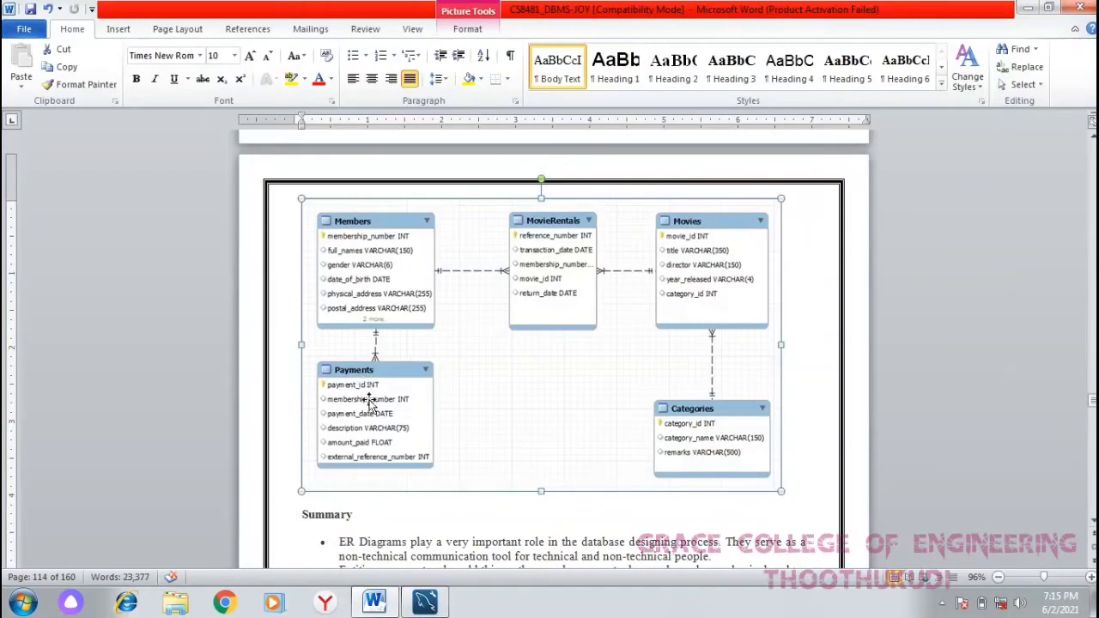
{"action": "left_click", "coordinate": [388, 605]}
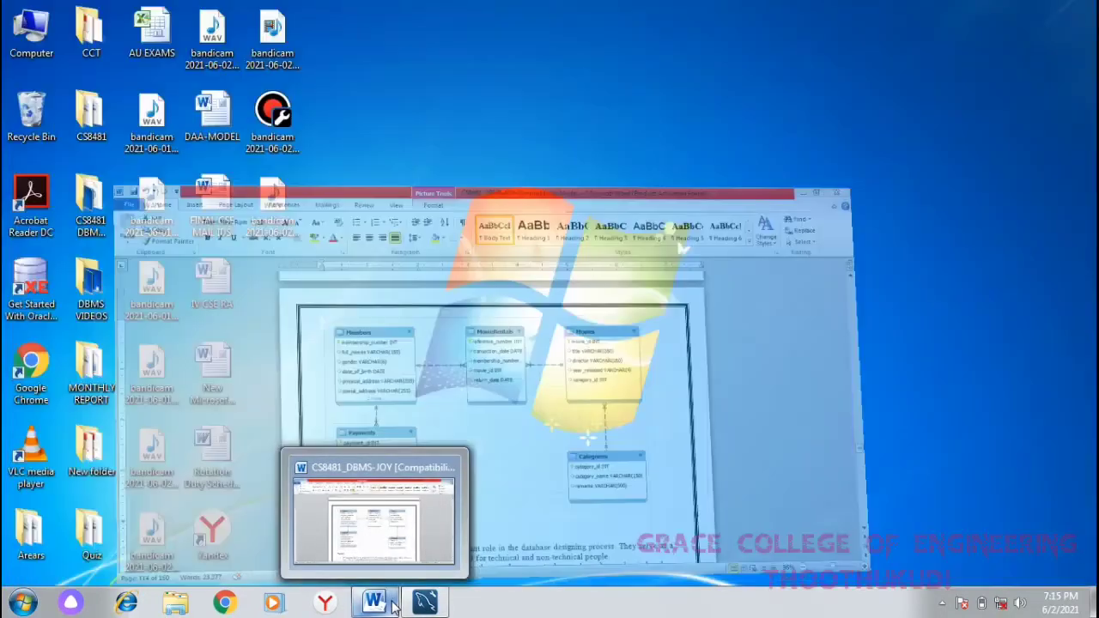
{"action": "left_click", "coordinate": [388, 607]}
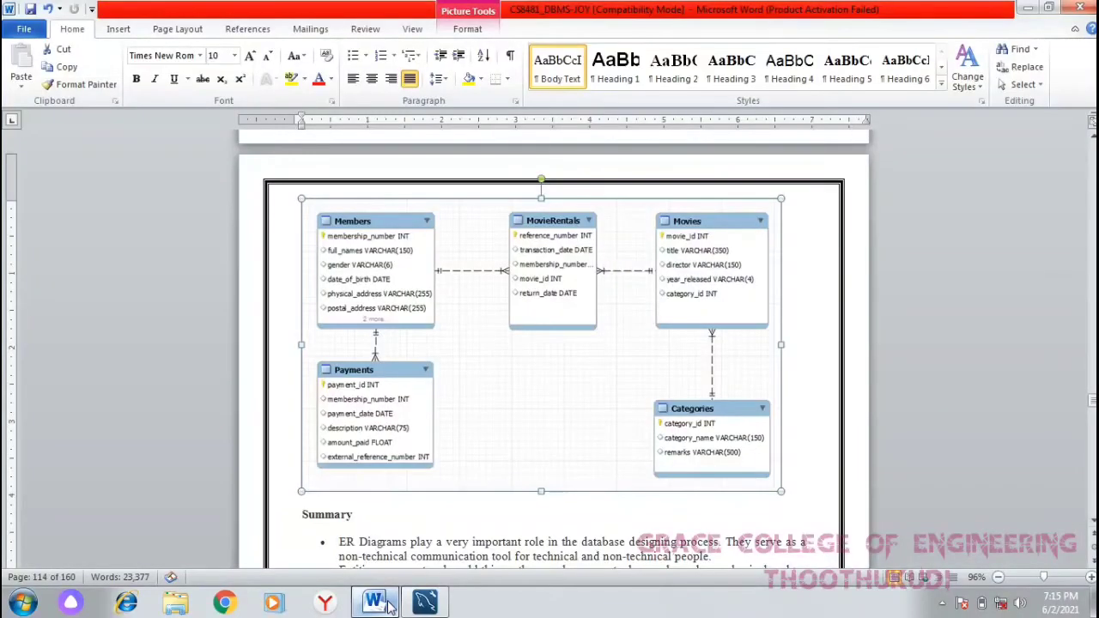
{"action": "left_click", "coordinate": [388, 606]}
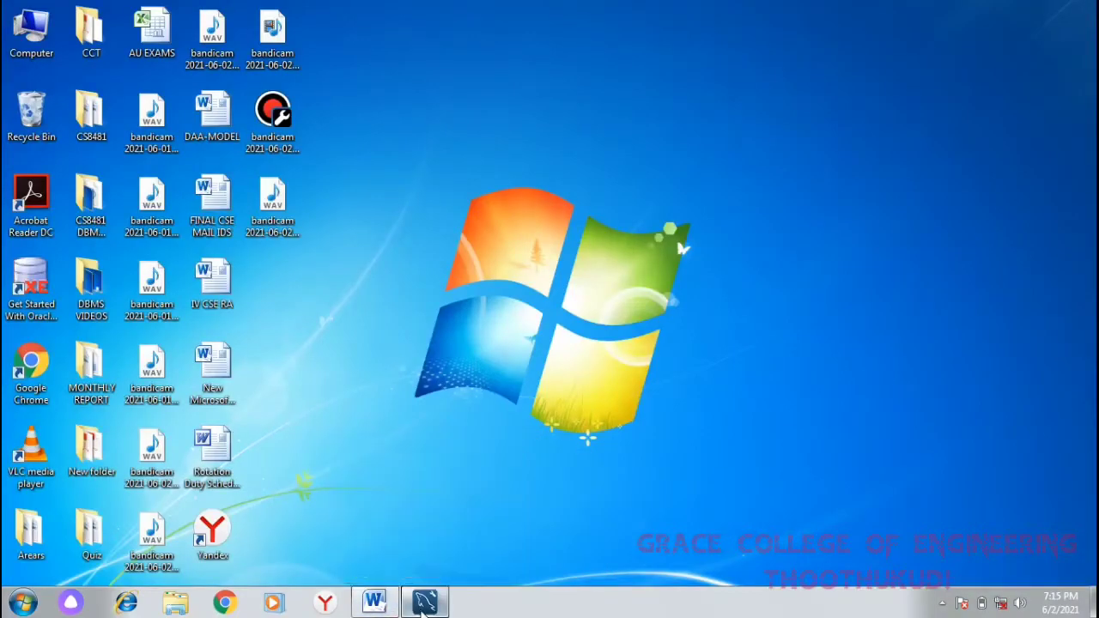
{"action": "left_click", "coordinate": [425, 603]}
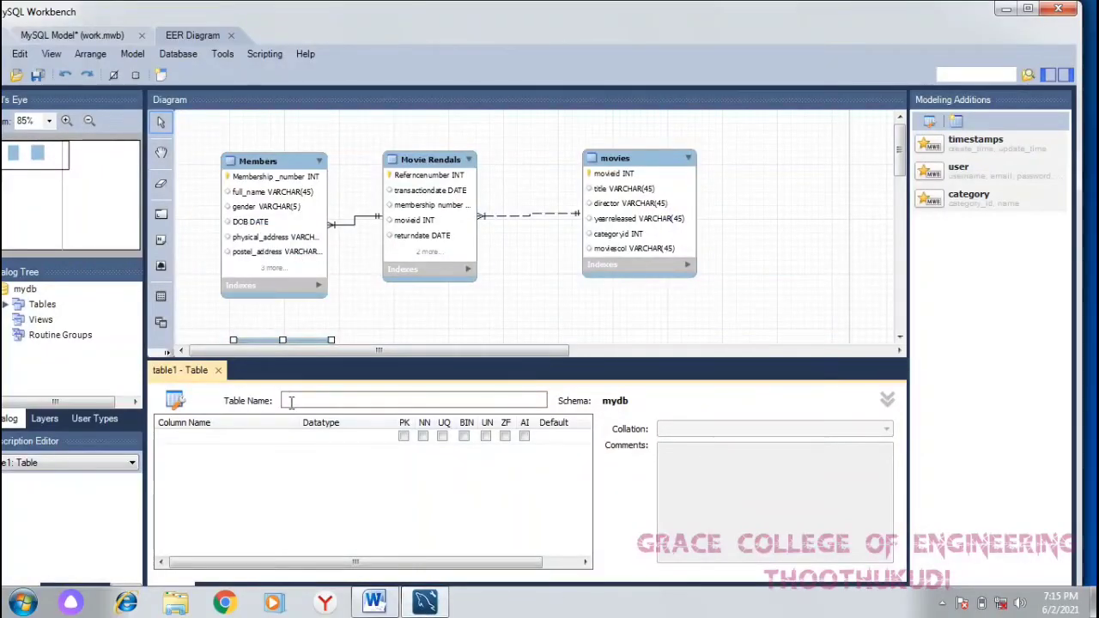
{"action": "type", "text": "payments"}
- Check the Payments columns in Word and add paymentid to the payments table as an INT primary key, not null
{"action": "left_click", "coordinate": [215, 441]}
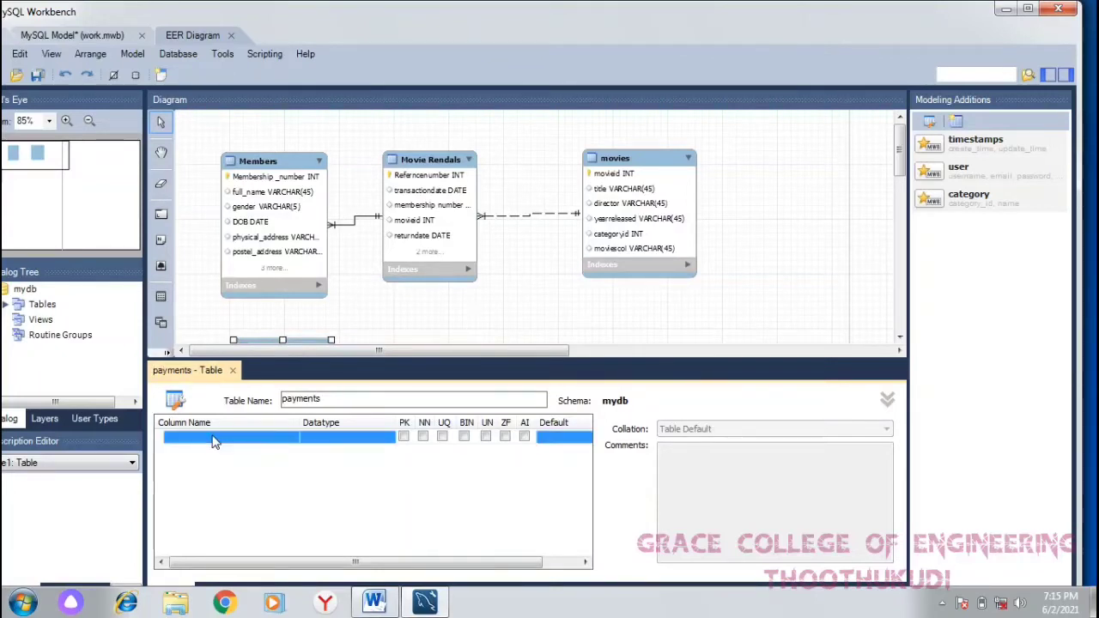
{"action": "left_click", "coordinate": [374, 605]}
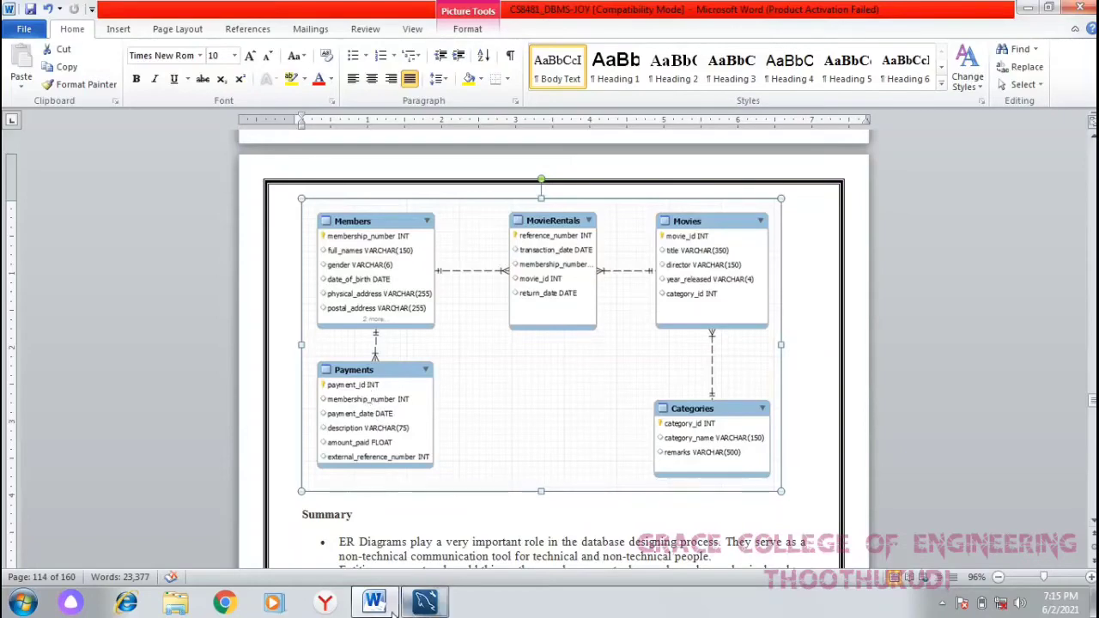
{"action": "left_click", "coordinate": [426, 604]}
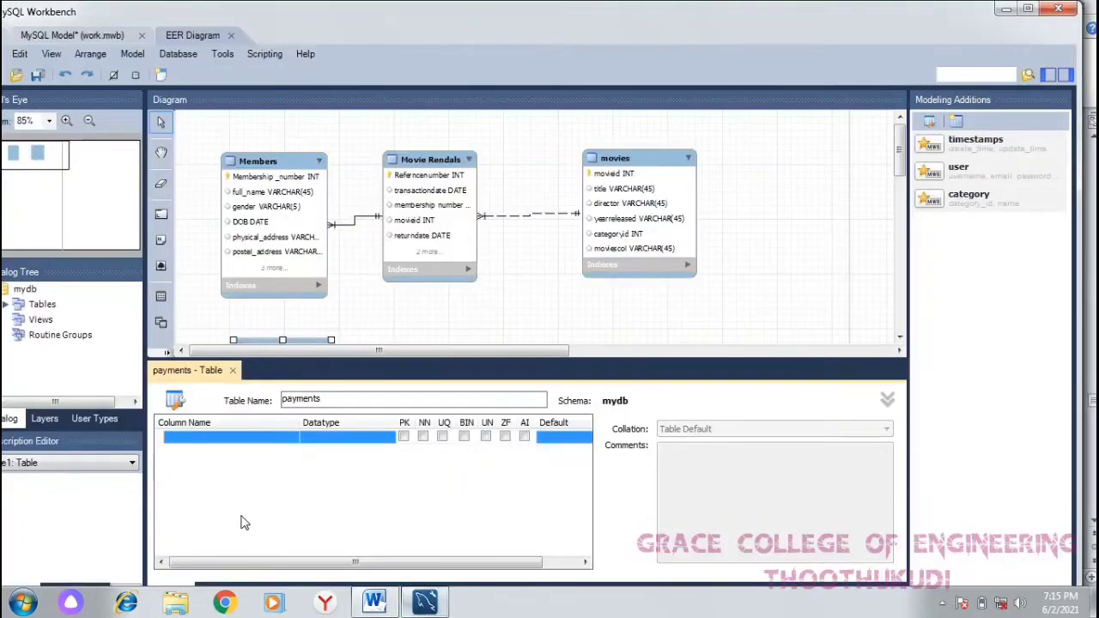
{"action": "left_click", "coordinate": [253, 441]}
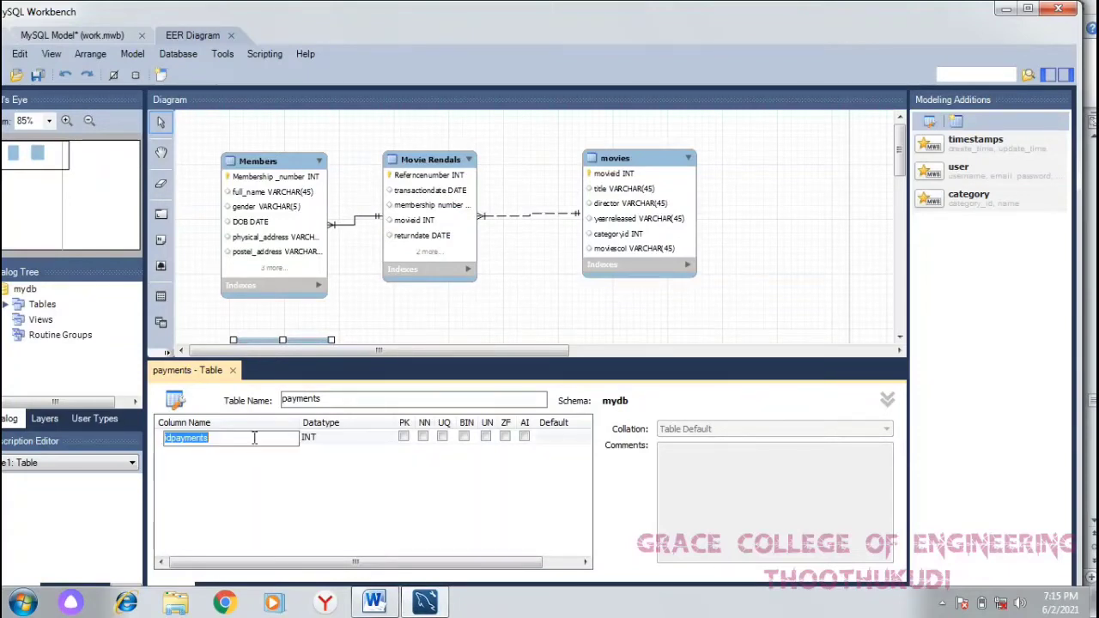
{"action": "type", "text": "o"}
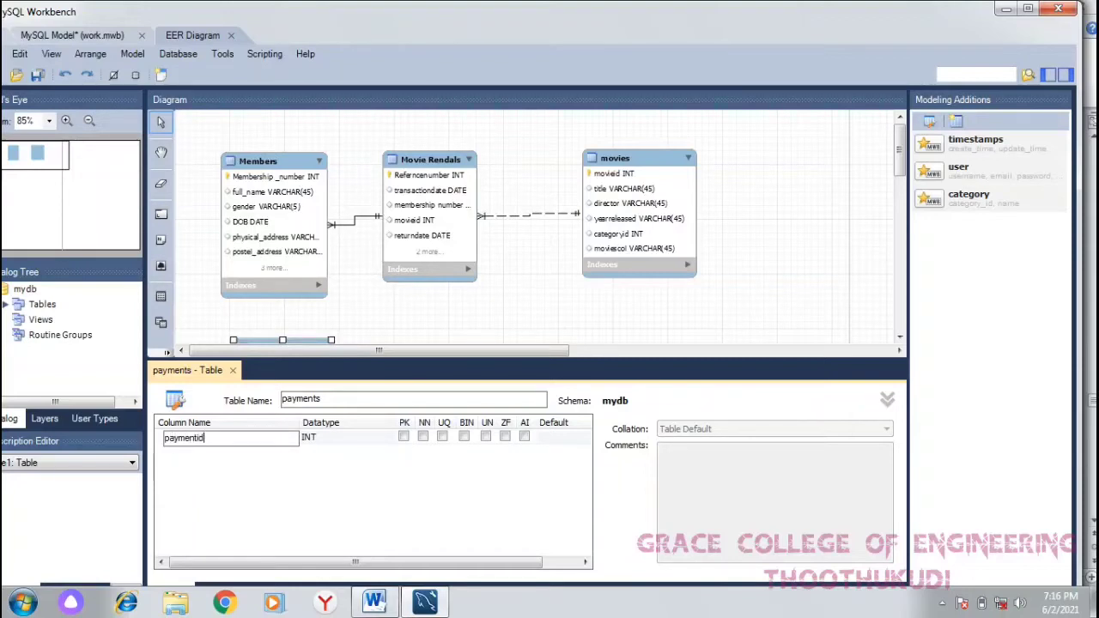
{"action": "key", "text": "Tab"}
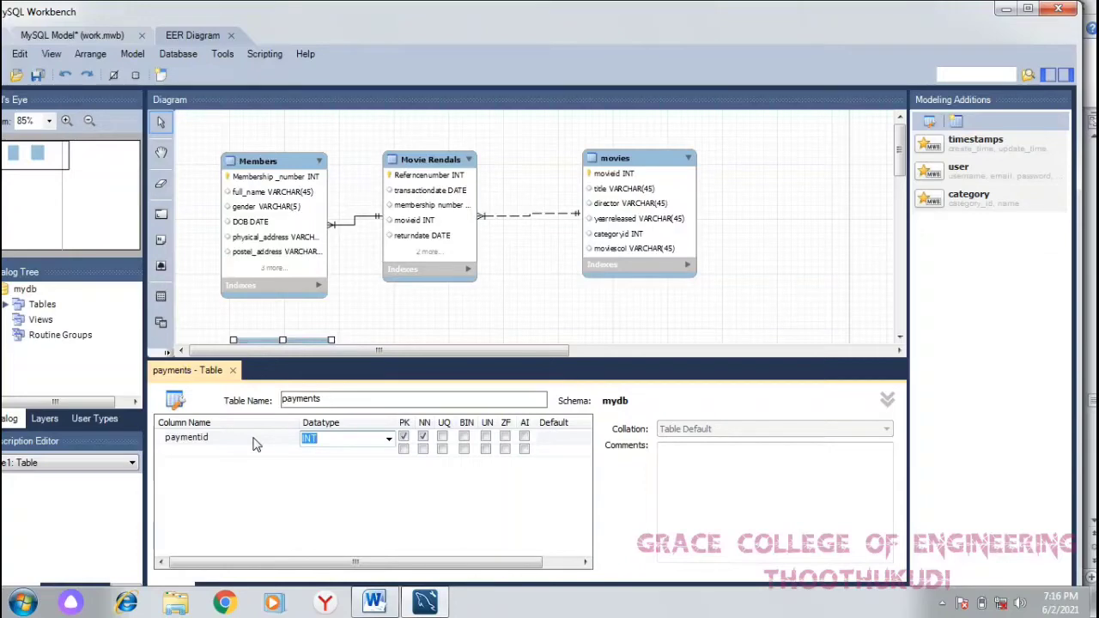
{"action": "key", "text": "Tab"}
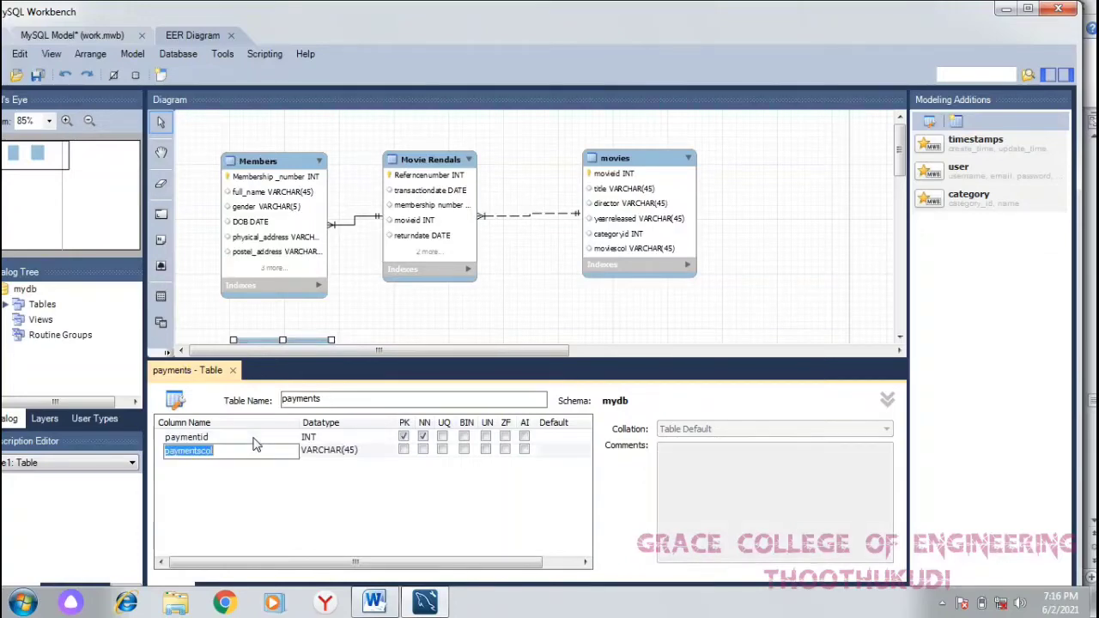
- Add a second column named membership number with datatype INT to the payments table, following the Word diagram
{"action": "key", "text": "alt+Tab"}
{"action": "type", "text": "membership n"}
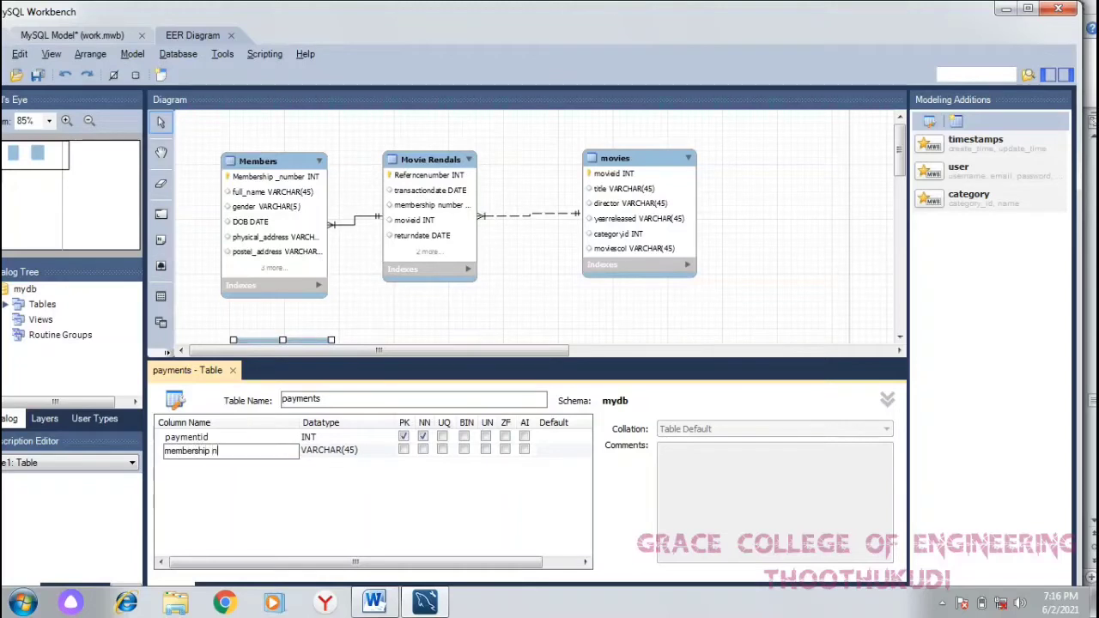
{"action": "type", "text": "umber"}
{"action": "key", "text": "Tab"}
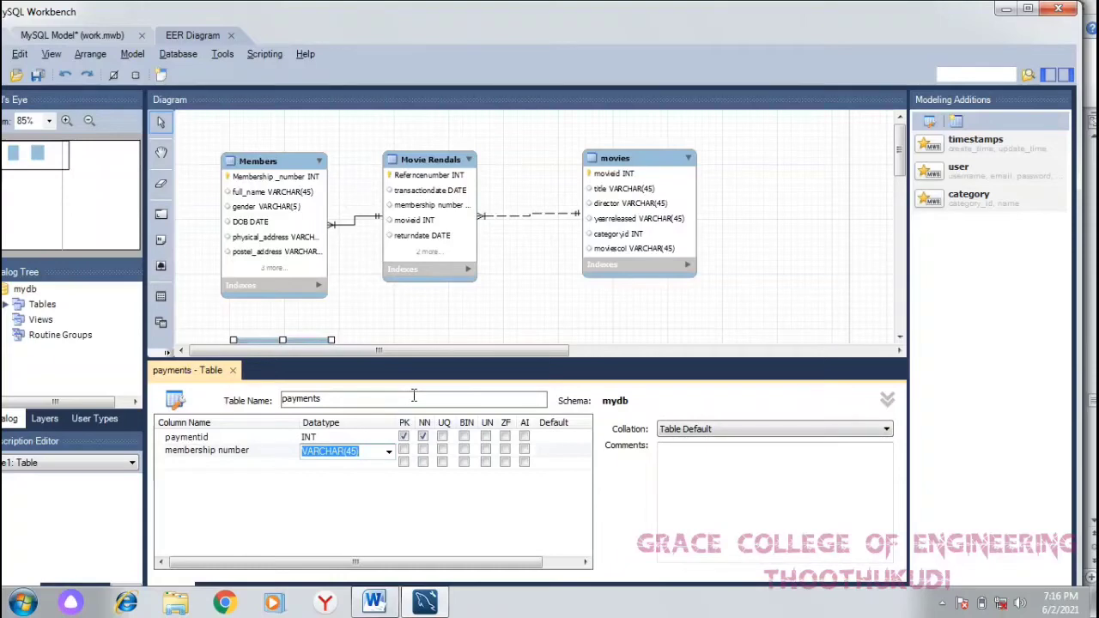
{"action": "type", "text": "int"}
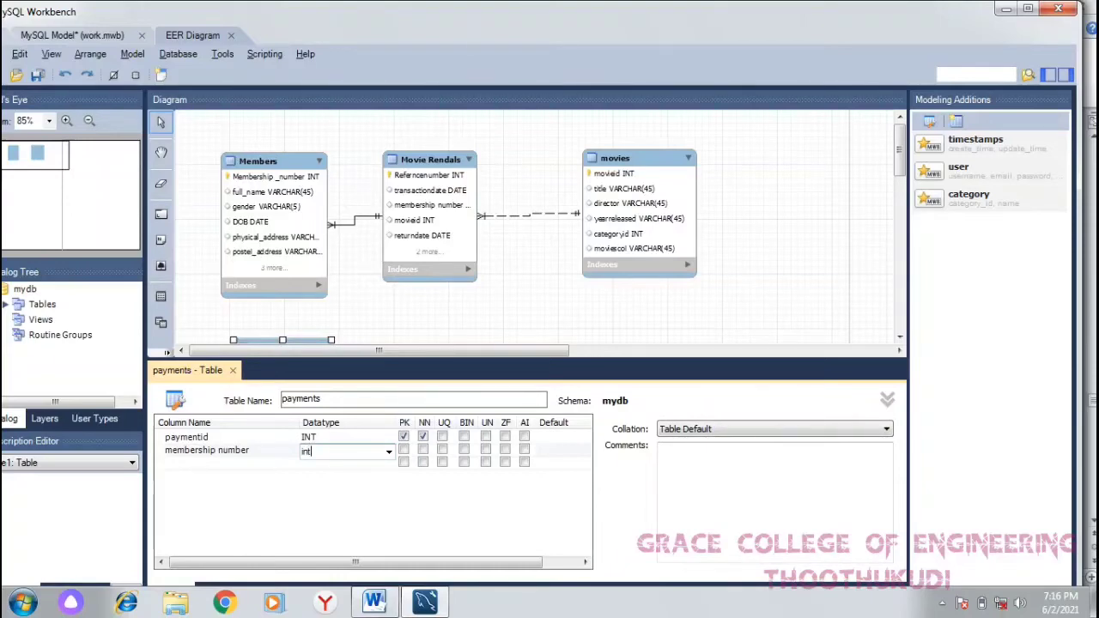
{"action": "key", "text": "Tab"}
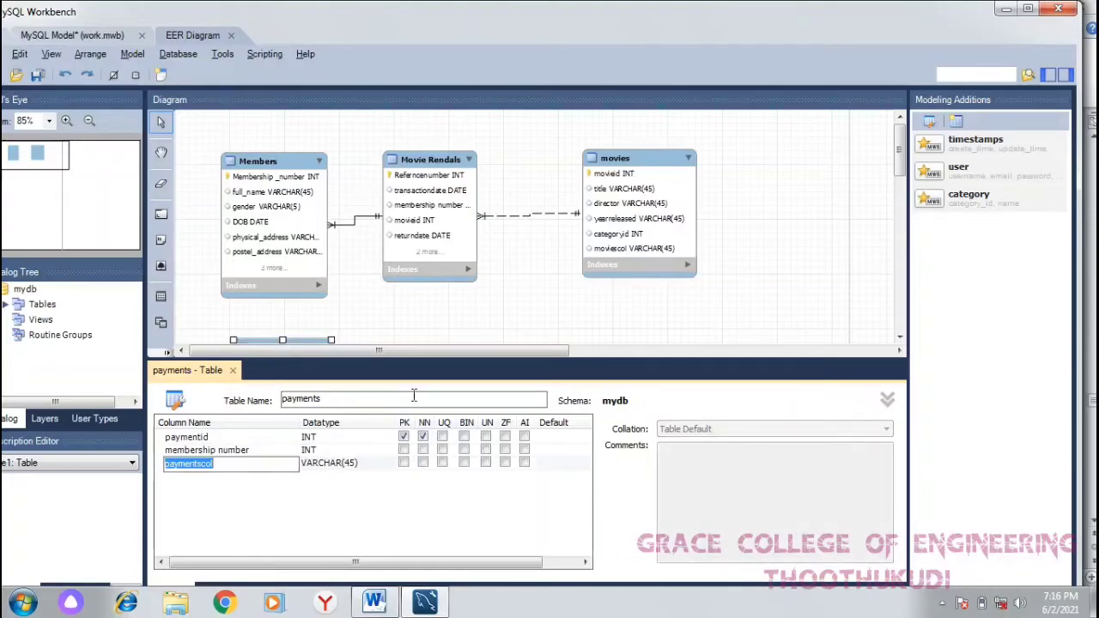
- Look up the third Payments column in Word and add it to the payments table as paymentdate with datatype DATE
{"action": "key", "text": "alt+Tab"}
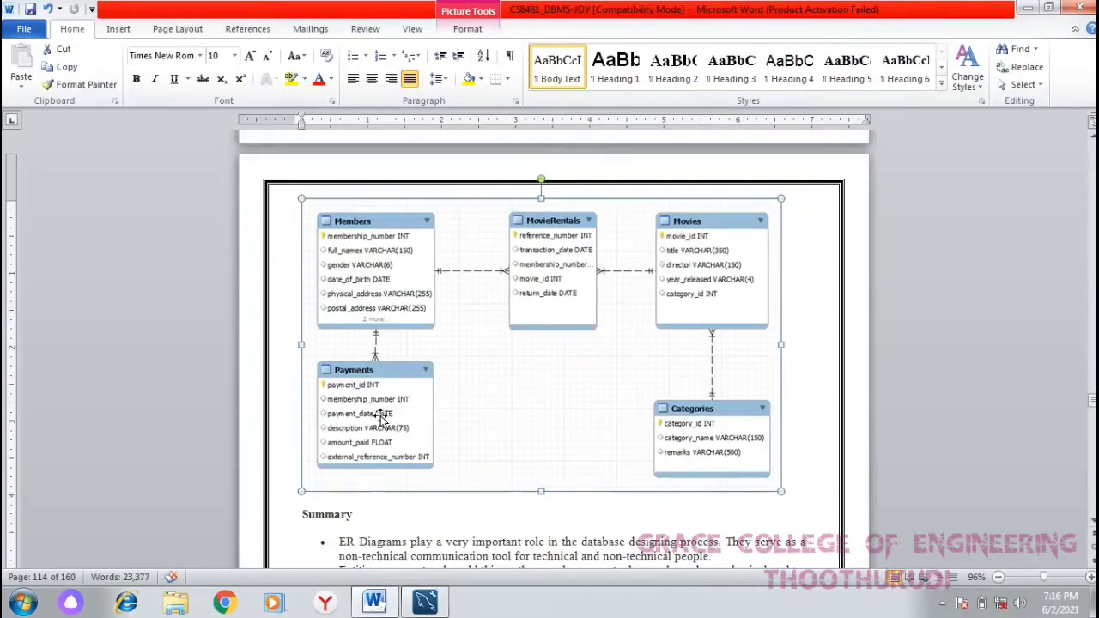
{"action": "key", "text": "alt+Tab"}
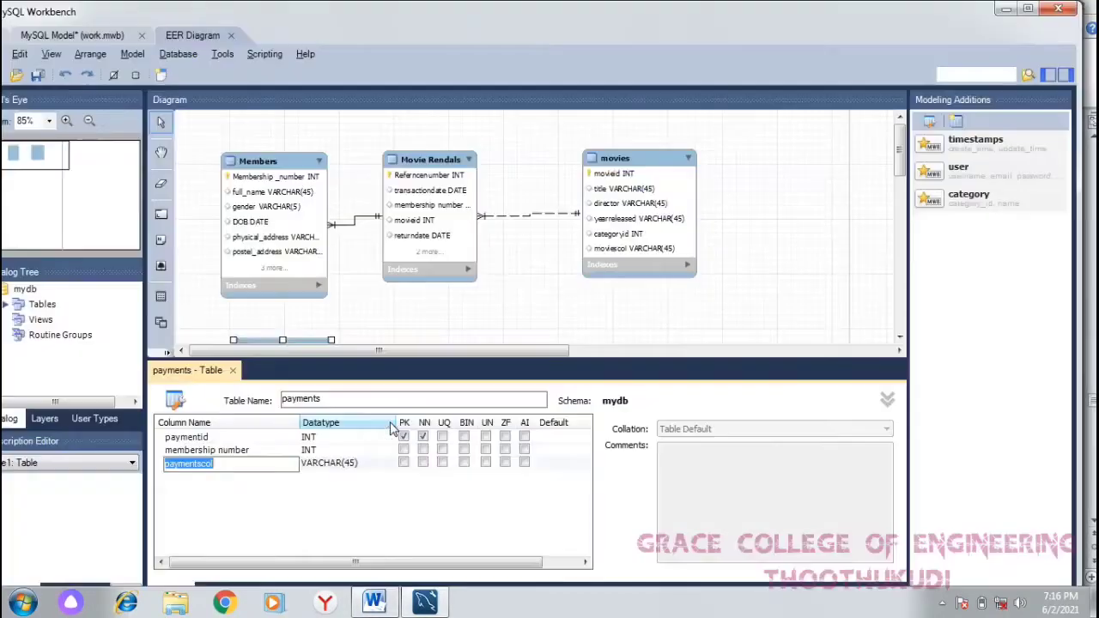
{"action": "type", "text": "paym"}
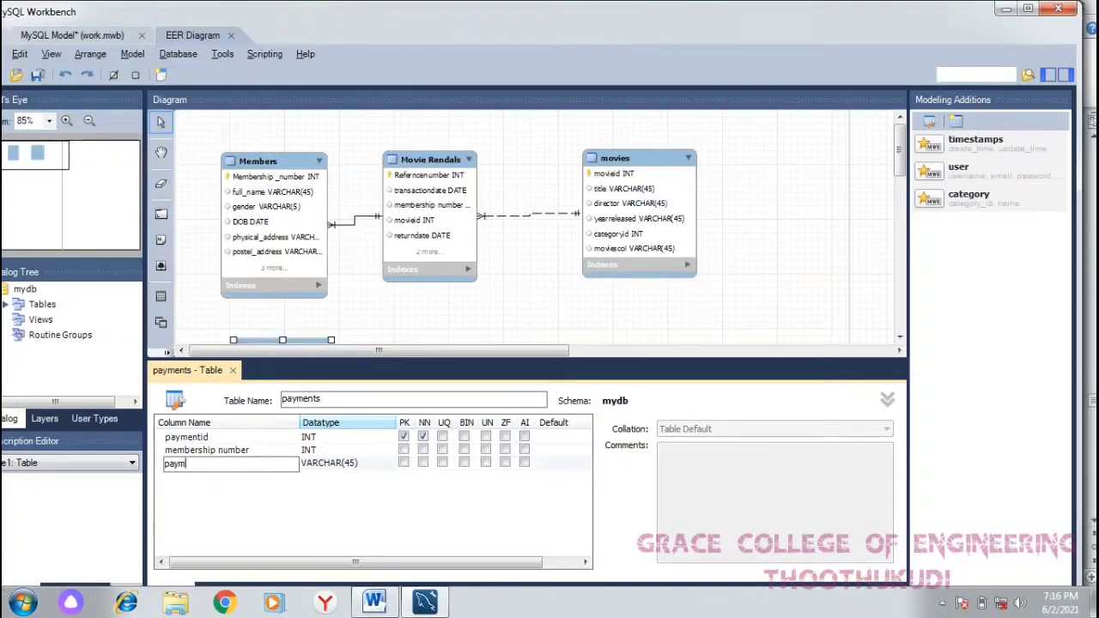
{"action": "type", "text": "entdate"}
{"action": "key", "text": "Tab"}
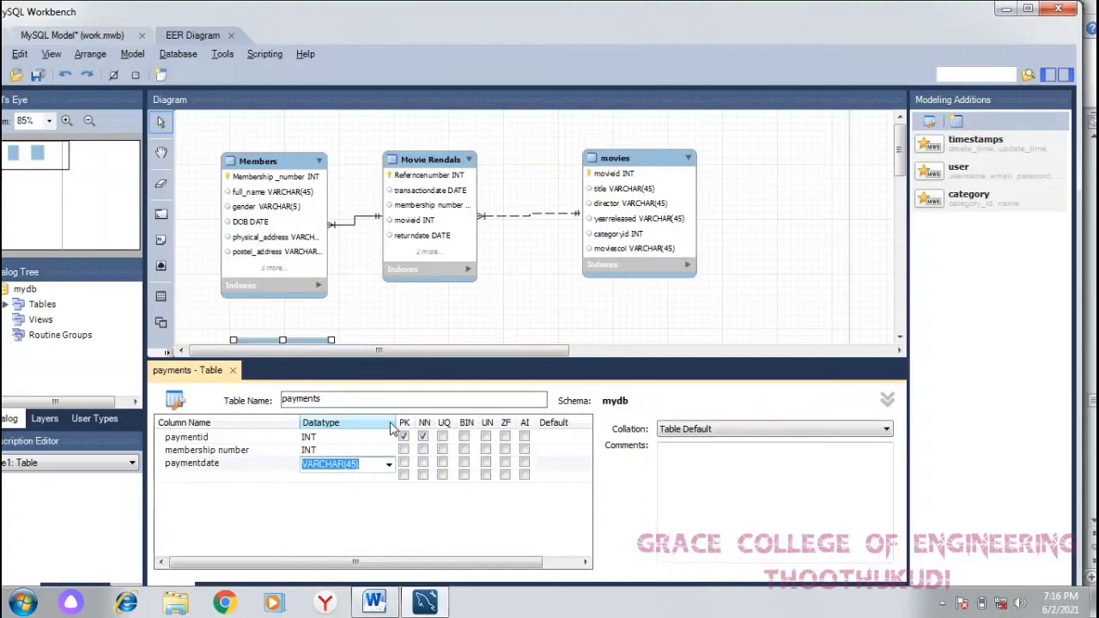
{"action": "type", "text": "date"}
{"action": "key", "text": "Tab"}
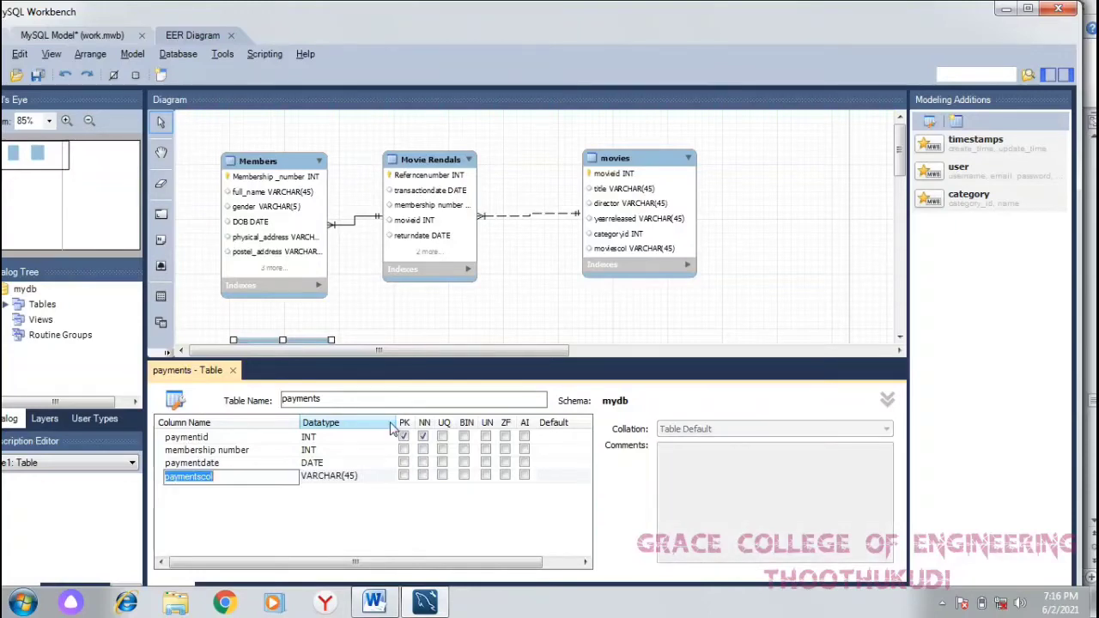
- Look up the fourth Payments column in Word and add it as description, keeping the default datatype VARCHAR(45)
{"action": "key", "text": "alt+Tab"}
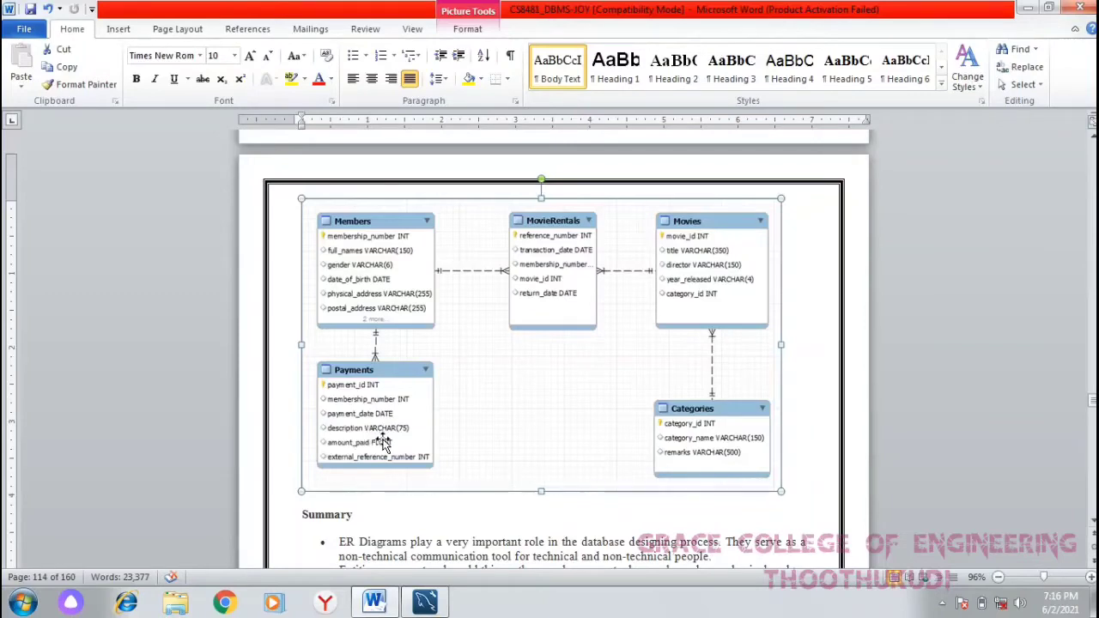
{"action": "key", "text": "alt+Tab"}
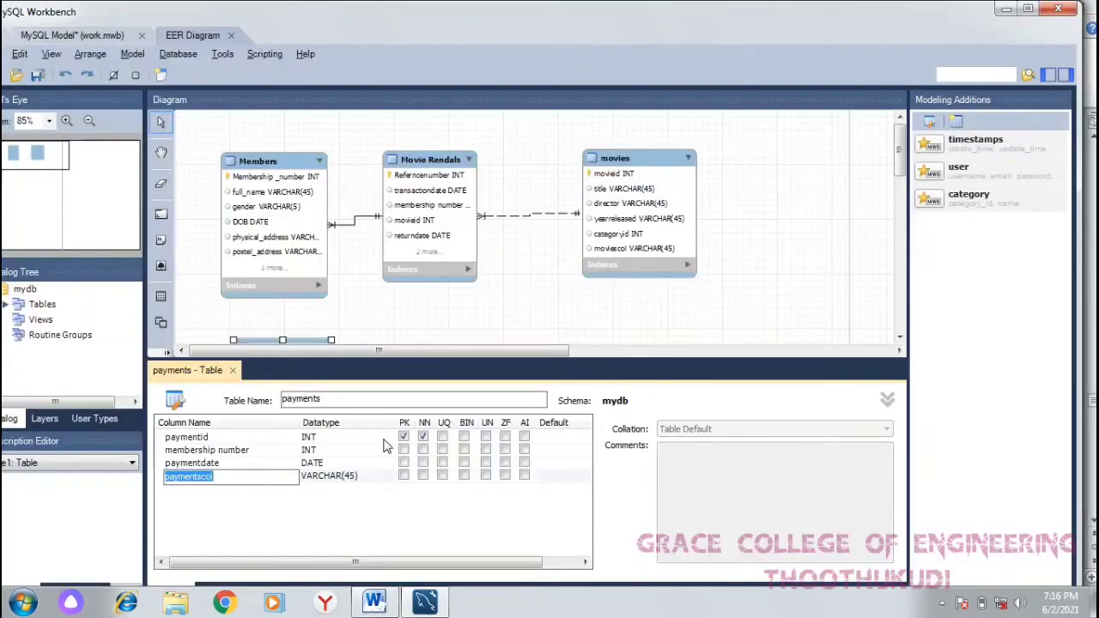
{"action": "type", "text": "description"}
{"action": "key", "text": "Tab"}
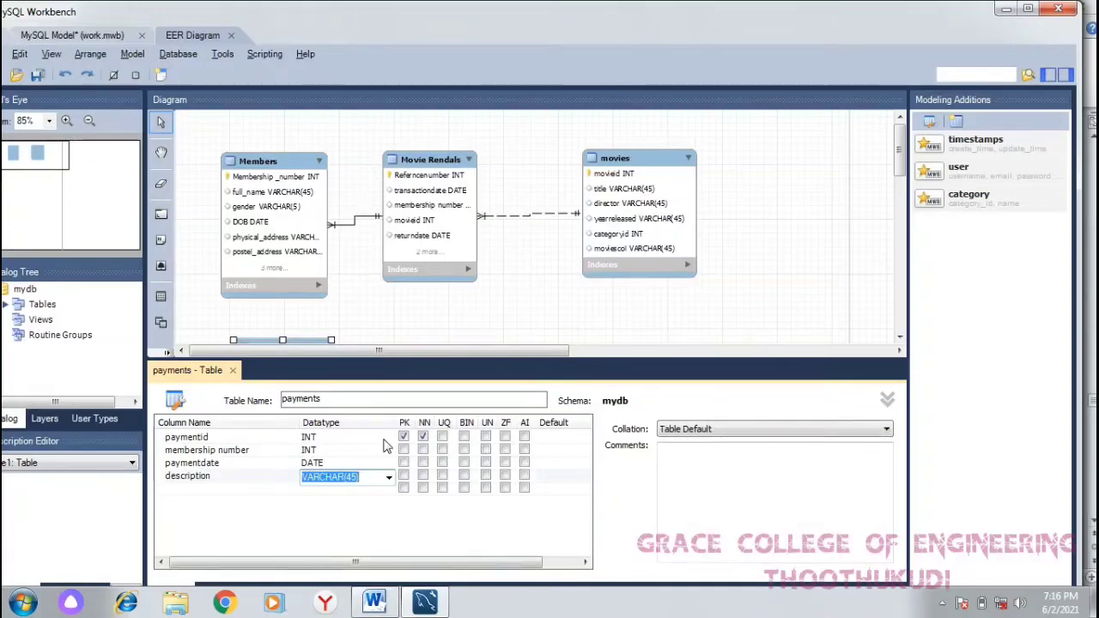
{"action": "key", "text": "Return"}
- Look up the fifth Payments column in Word and add it to the payments table as amountpaid with datatype FLOAT
{"action": "key", "text": "alt+Tab"}
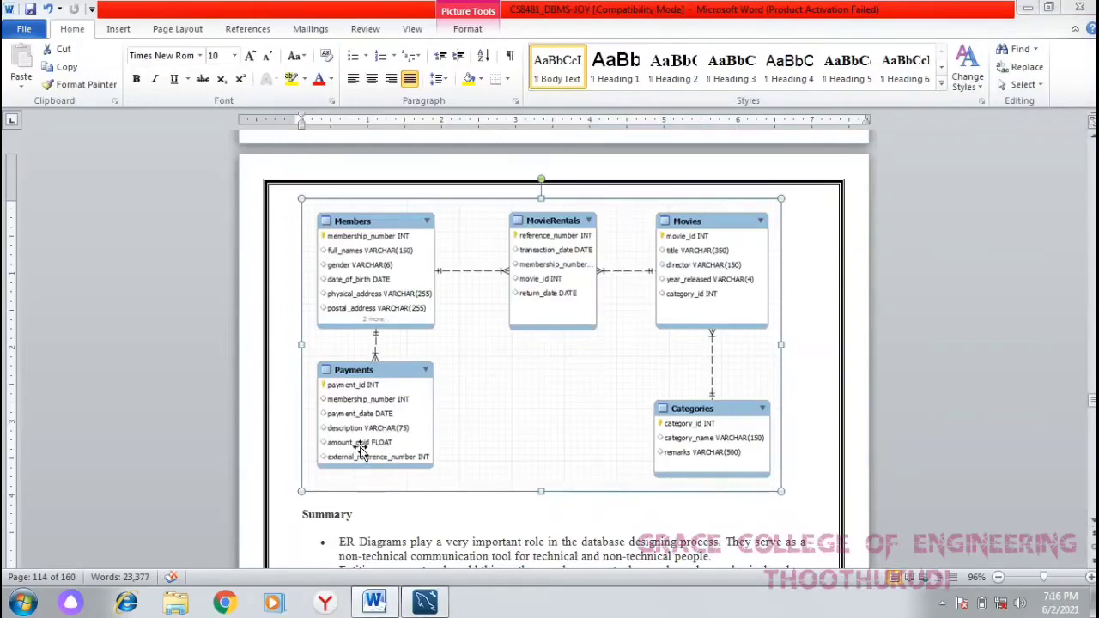
{"action": "key", "text": "alt+Tab"}
{"action": "type", "text": "amo"}
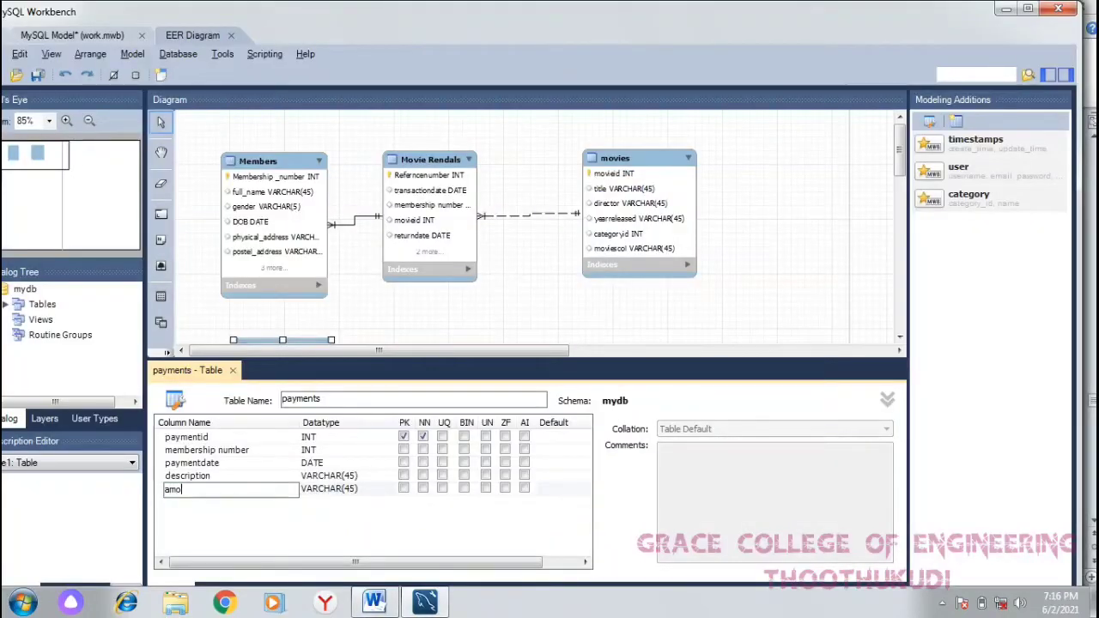
{"action": "type", "text": "untpaid"}
{"action": "key", "text": "Tab"}
{"action": "type", "text": "flo"}
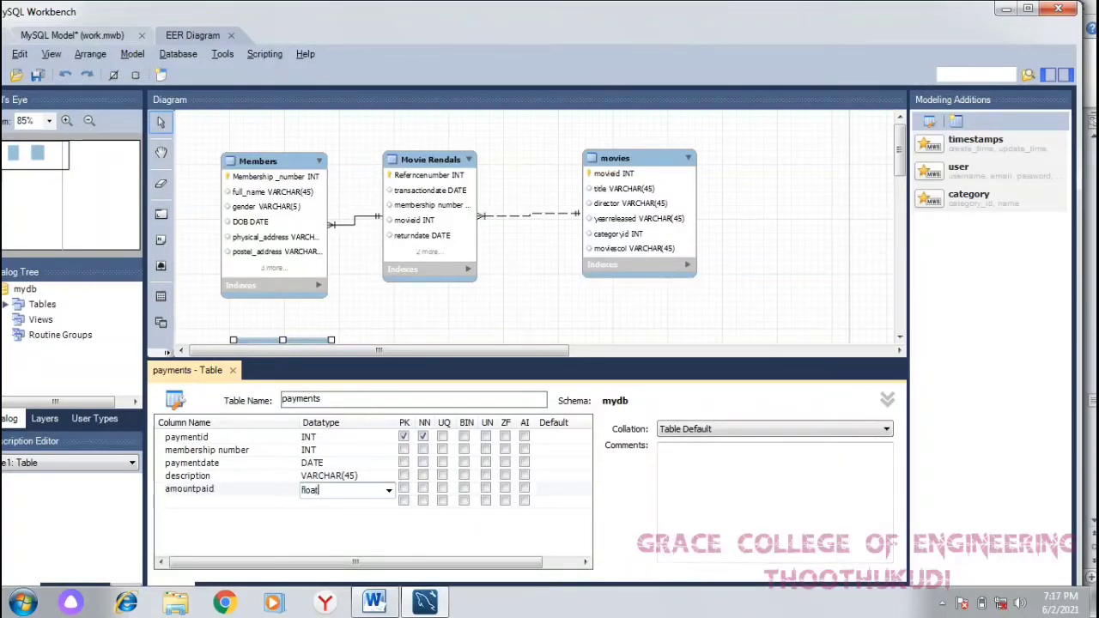
{"action": "type", "text": "at"}
{"action": "key", "text": "Return"}
- Look up the last Payments column in Word and add it to the payments table as externalreferencenumber with datatype INT
{"action": "key", "text": "alt+Tab"}
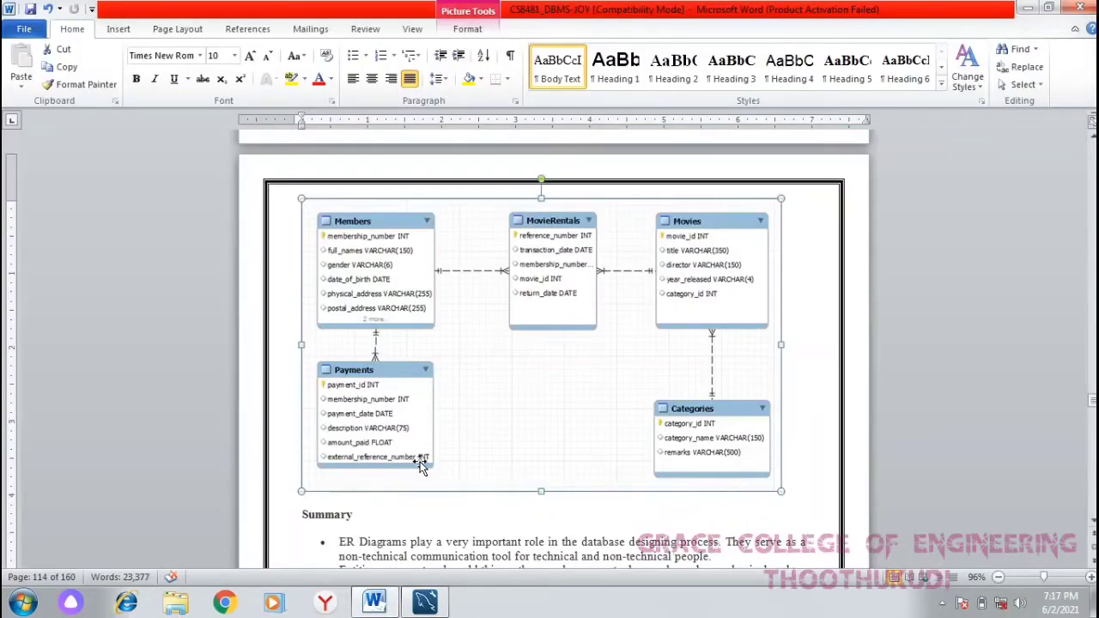
{"action": "key", "text": "alt+Tab"}
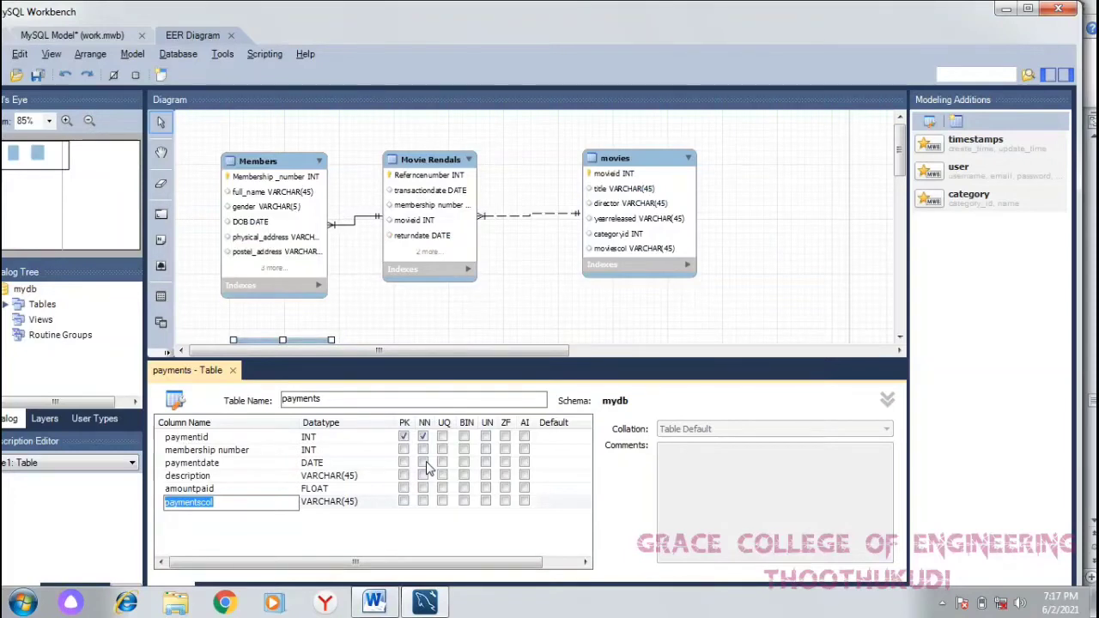
{"action": "type", "text": "externalreferencen"}
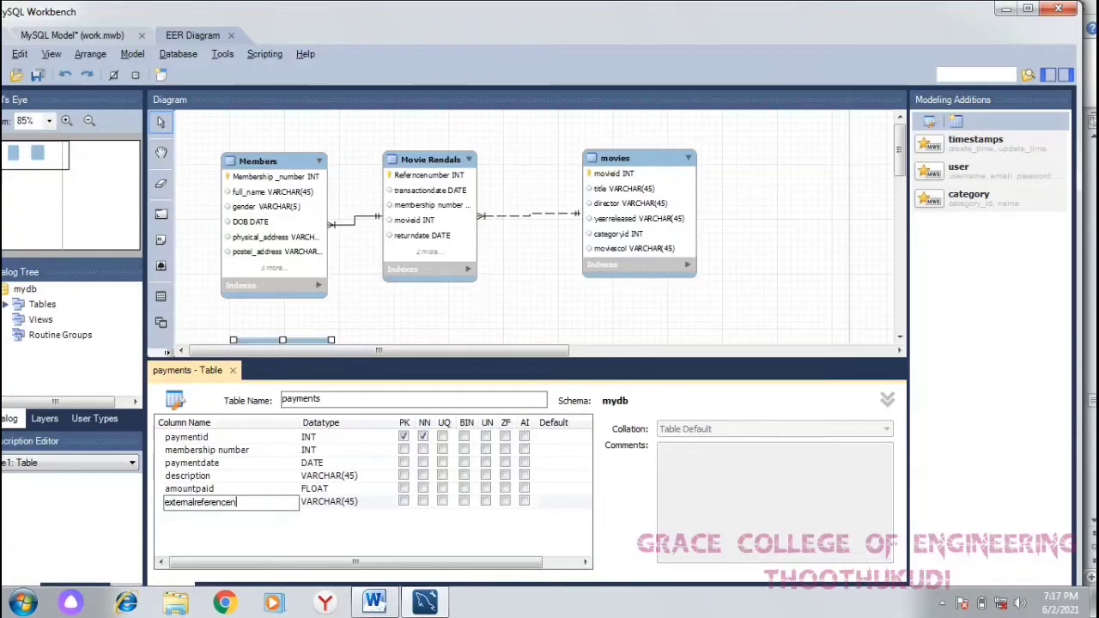
{"action": "type", "text": "umber"}
{"action": "key", "text": "Tab"}
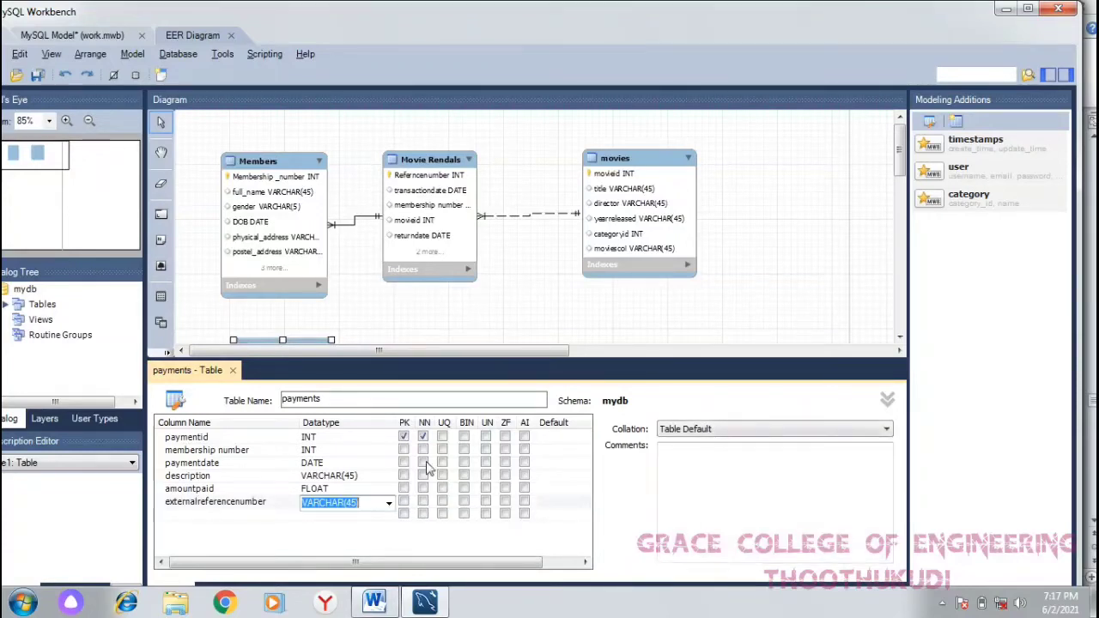
{"action": "type", "text": "i"}
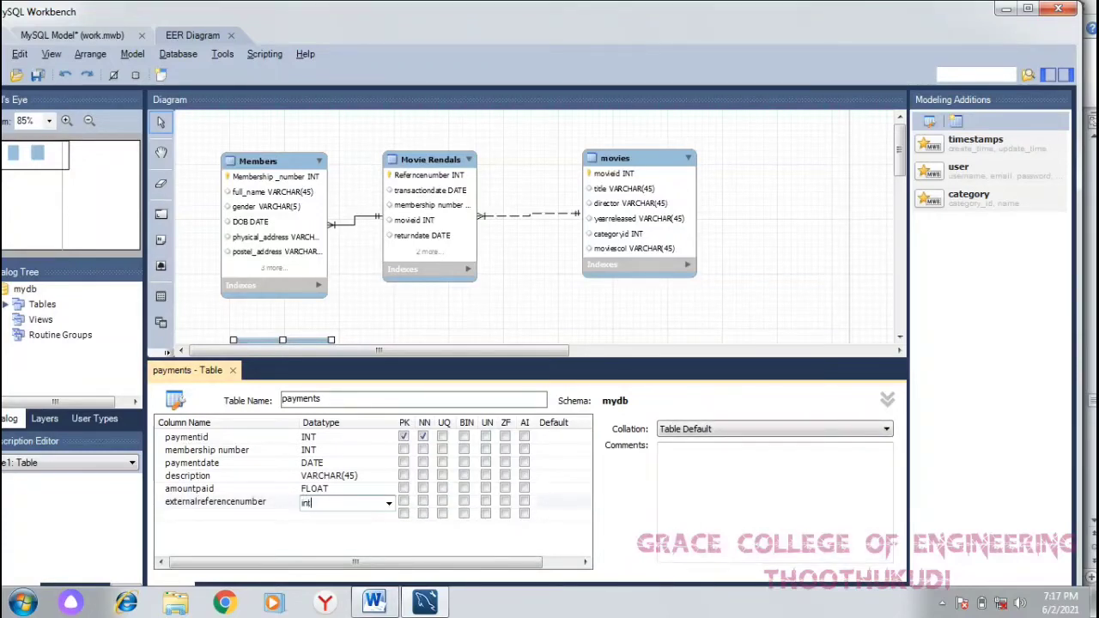
{"action": "type", "text": "nt"}
{"action": "key", "text": "Return"}
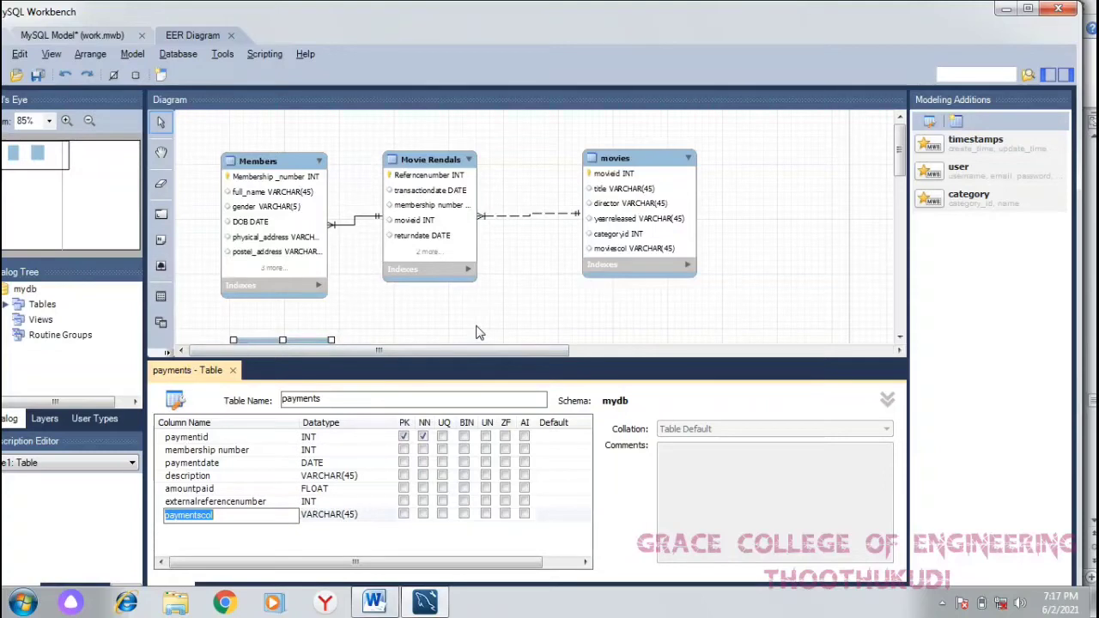
- Finish the payments table's columns, close its table editor and deselect the table in the diagram
{"action": "left_click", "coordinate": [234, 380]}
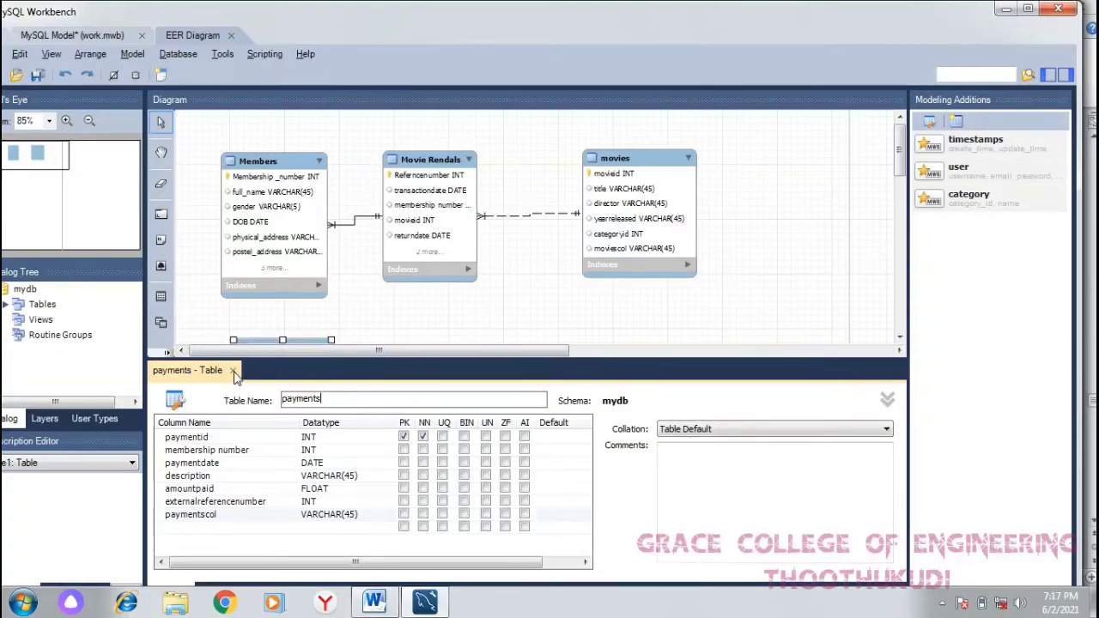
{"action": "left_click", "coordinate": [232, 372]}
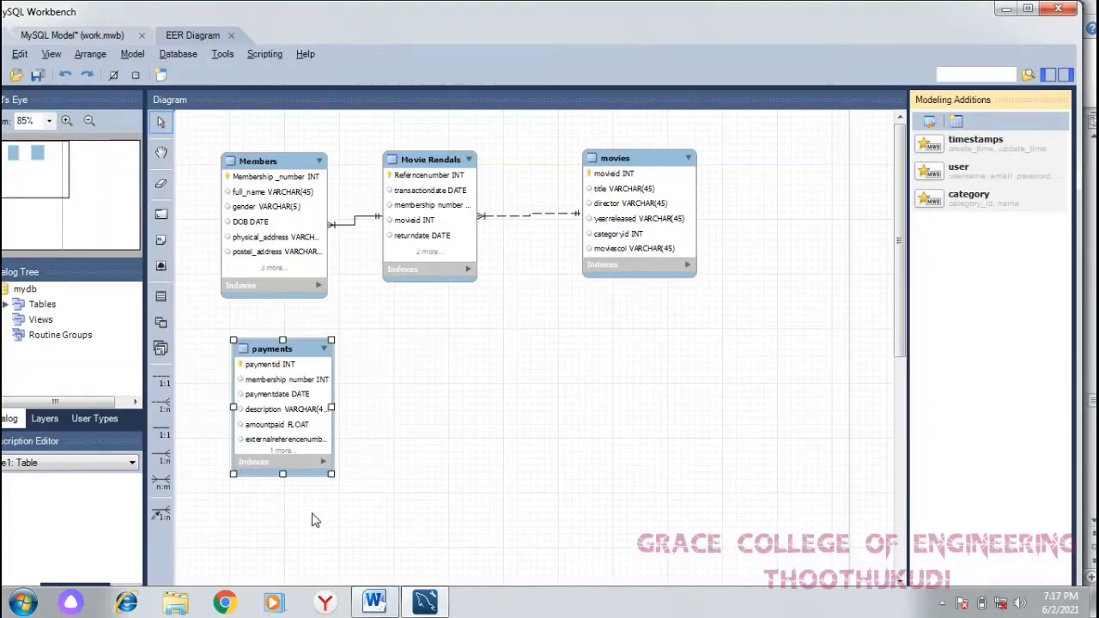
{"action": "left_click", "coordinate": [361, 507]}
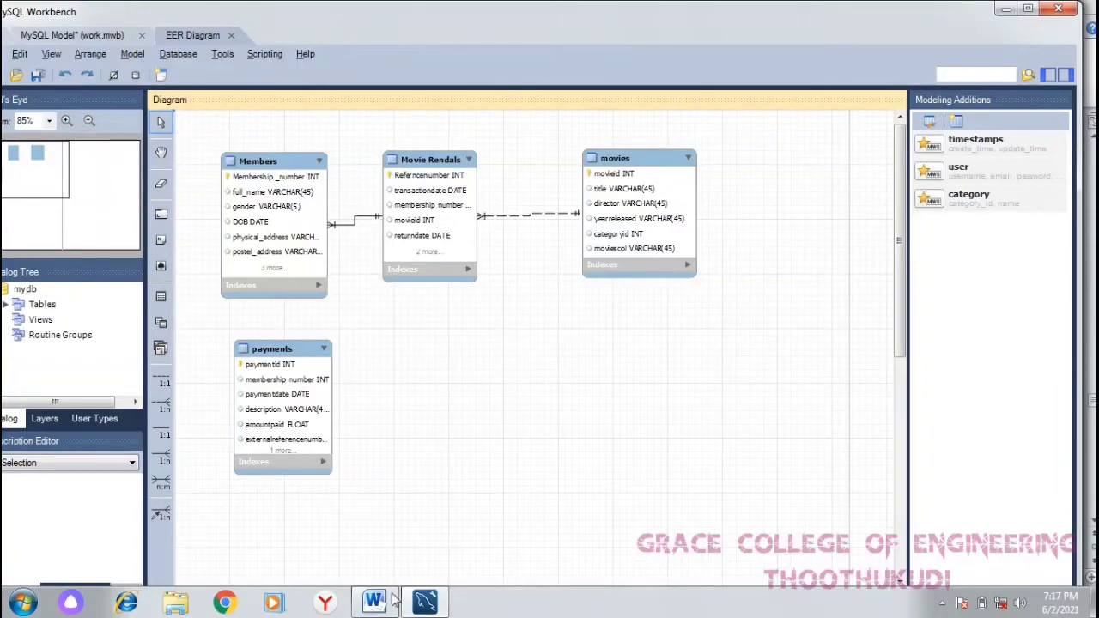
- Check the Members–Payments link in the Word diagram and connect payments to Members with a non-identifying one-to-many relationship
{"action": "mouse_move", "coordinate": [376, 607]}
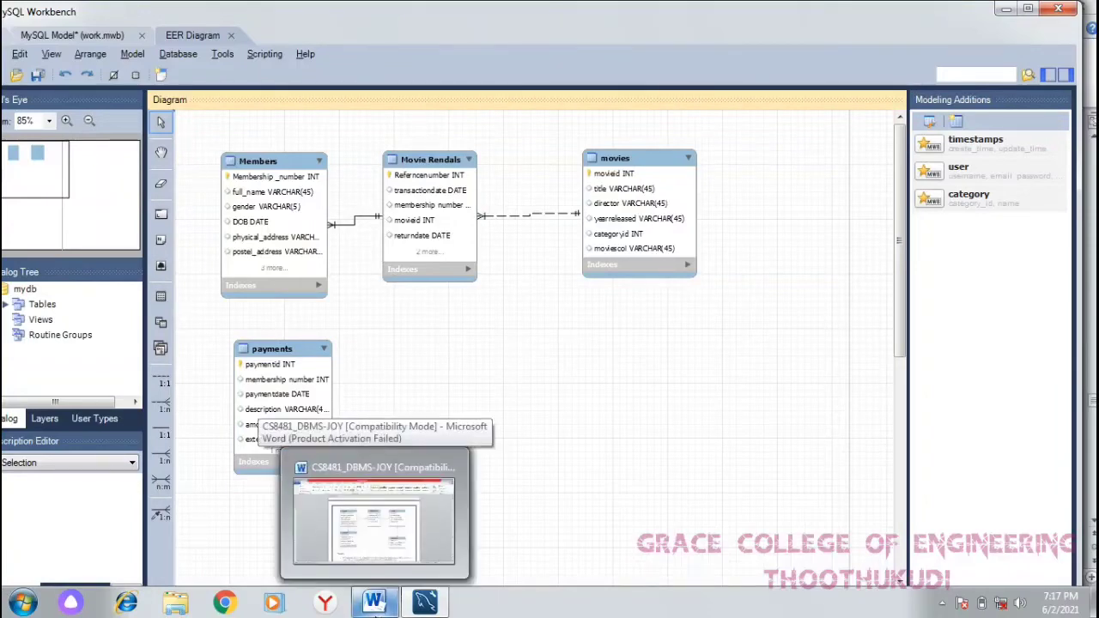
{"action": "left_click", "coordinate": [376, 603]}
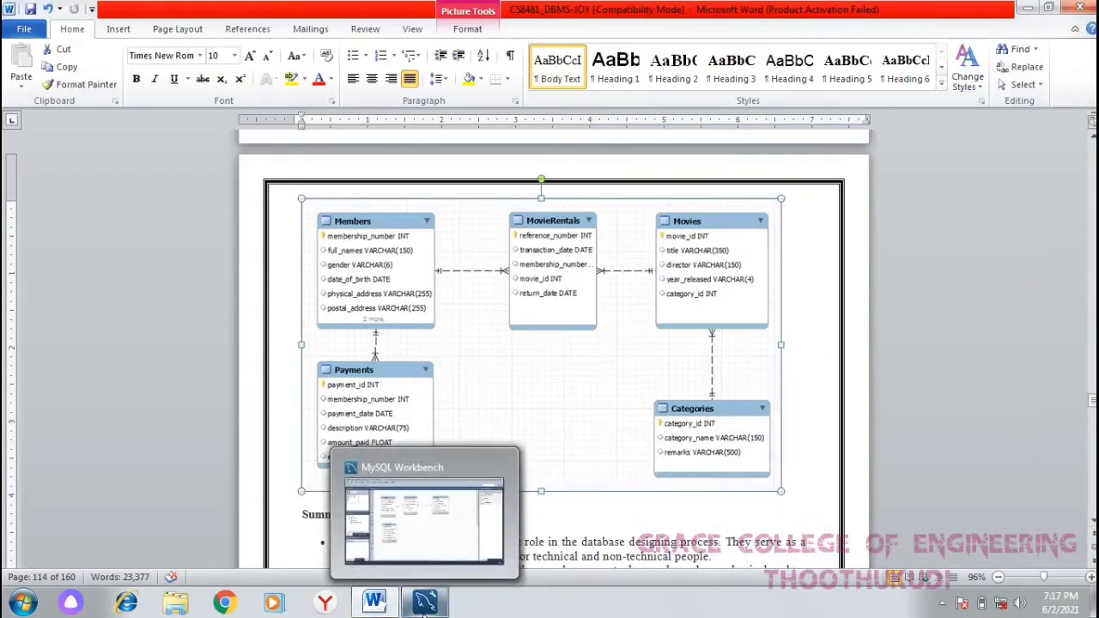
{"action": "left_click", "coordinate": [423, 604]}
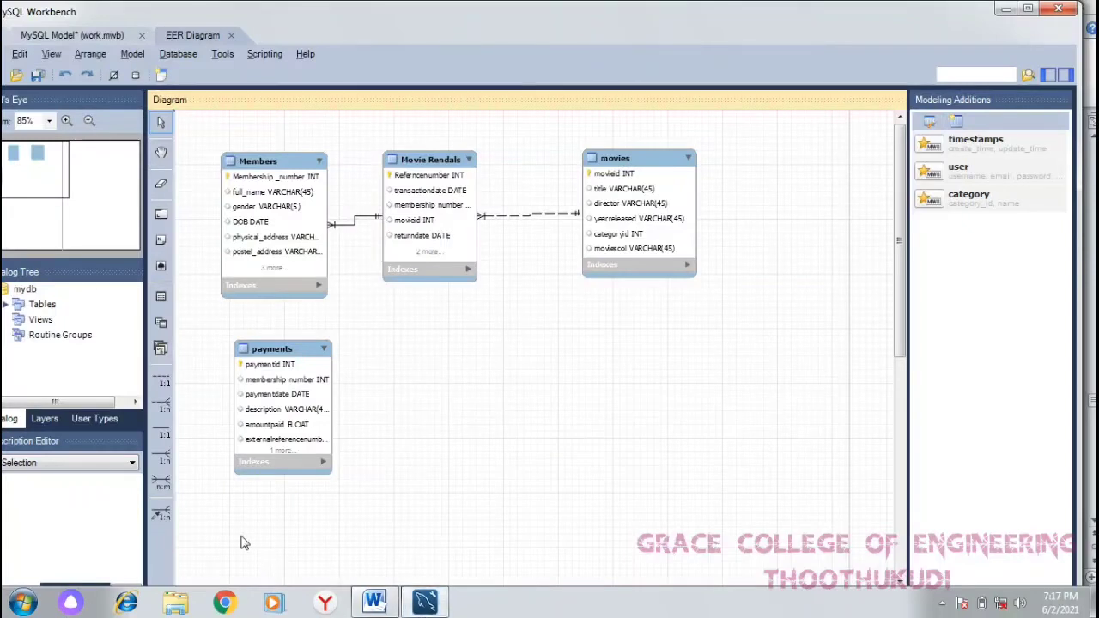
{"action": "left_click", "coordinate": [166, 413]}
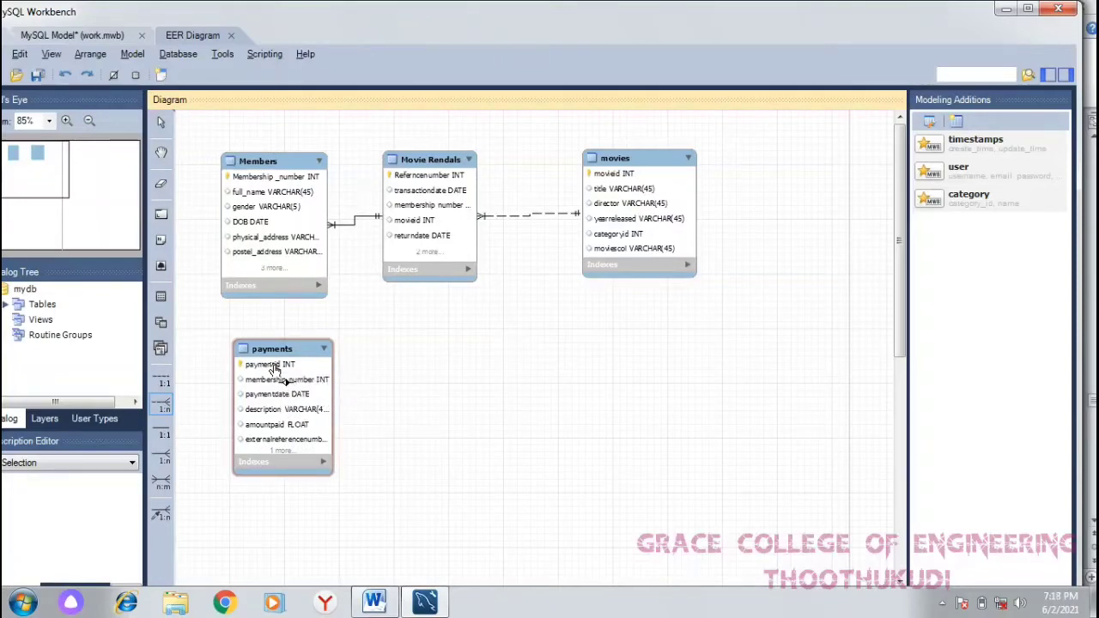
{"action": "left_click", "coordinate": [281, 179]}
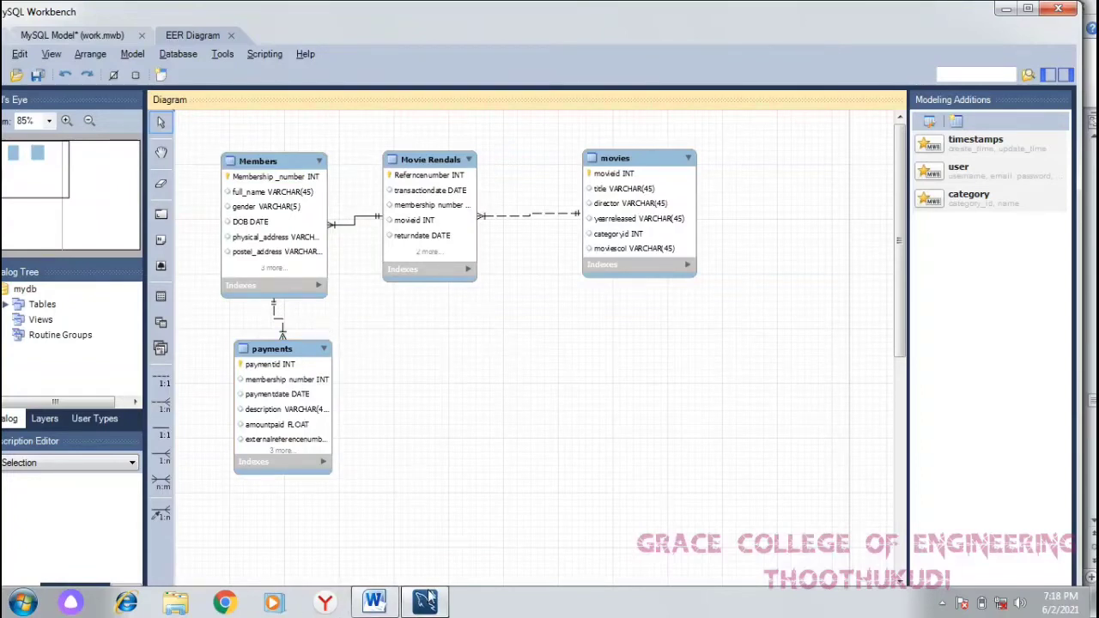
- Look up the Categories table in the Word diagram and place a new table below movies in the EER diagram
{"action": "mouse_move", "coordinate": [427, 603]}
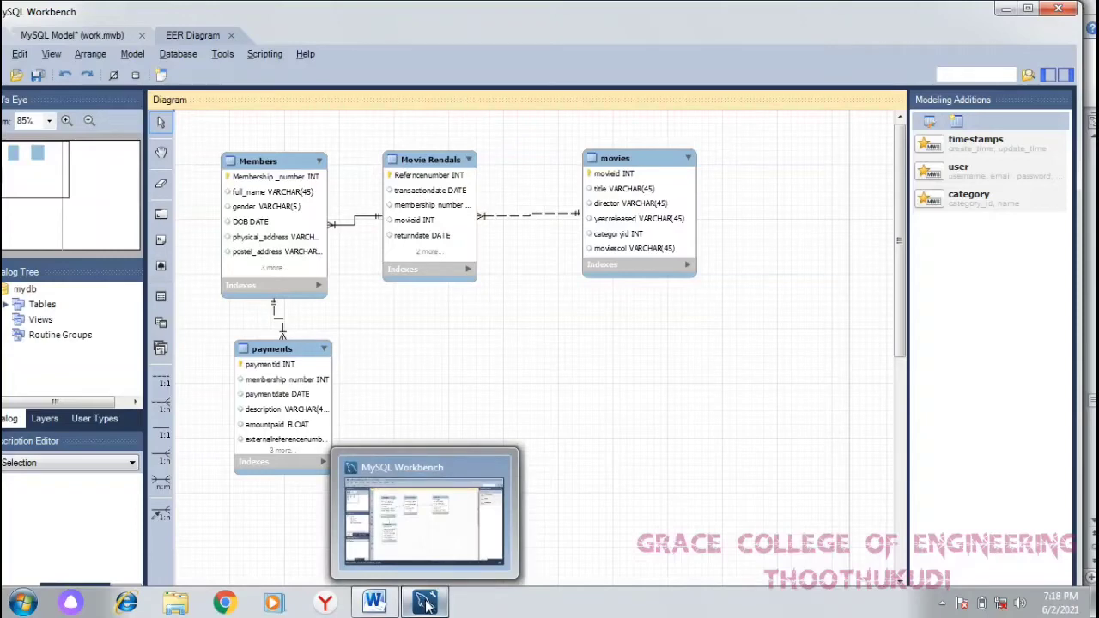
{"action": "left_click", "coordinate": [395, 605]}
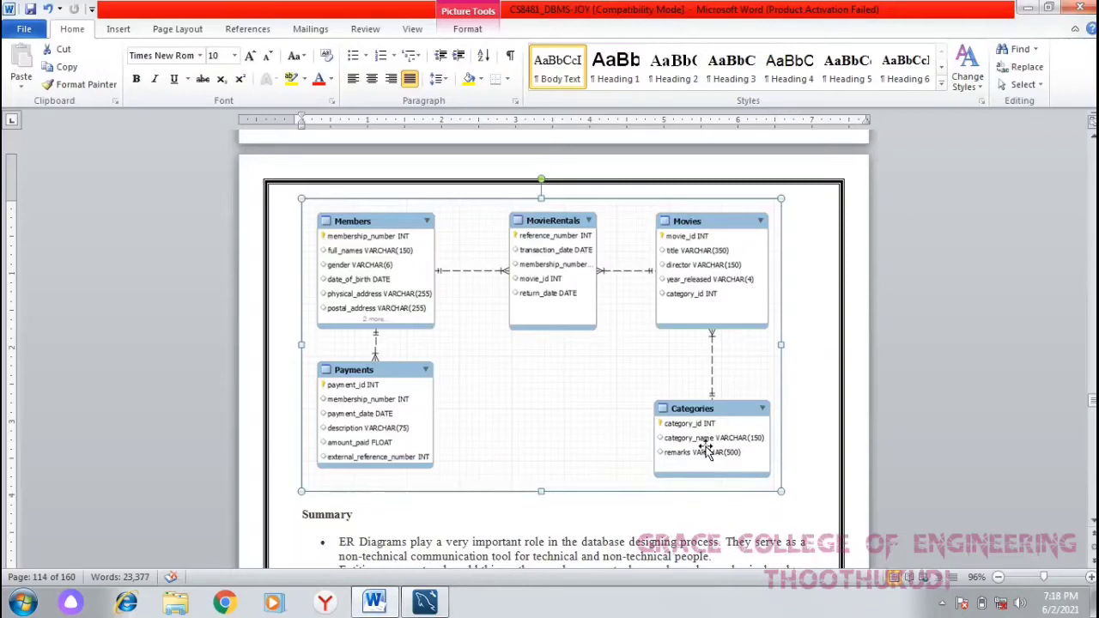
{"action": "left_click", "coordinate": [425, 604]}
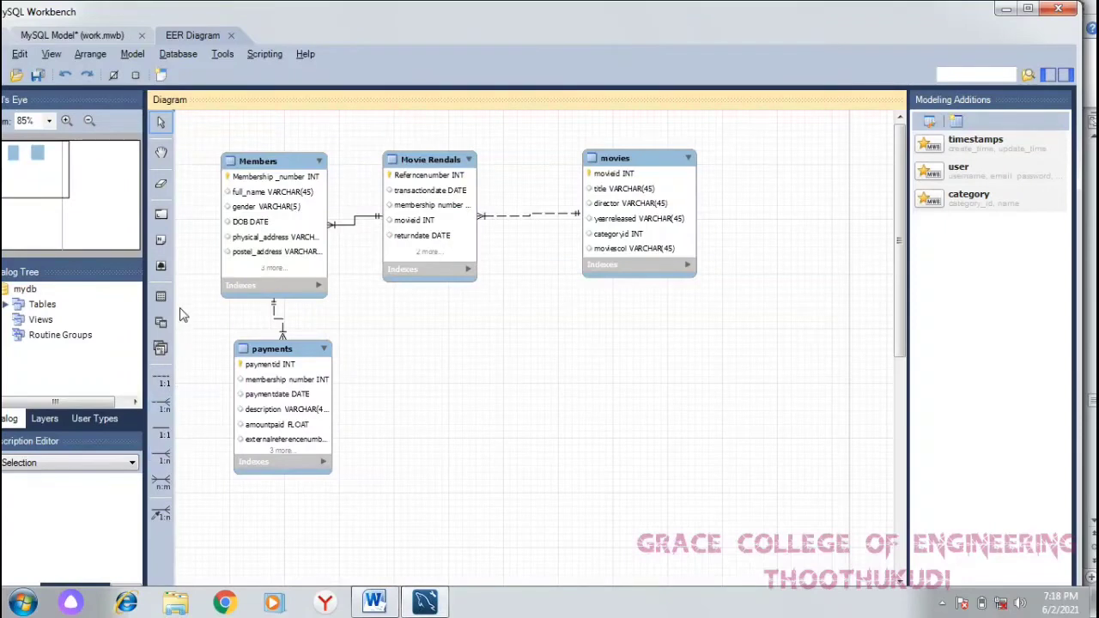
{"action": "left_click", "coordinate": [161, 296]}
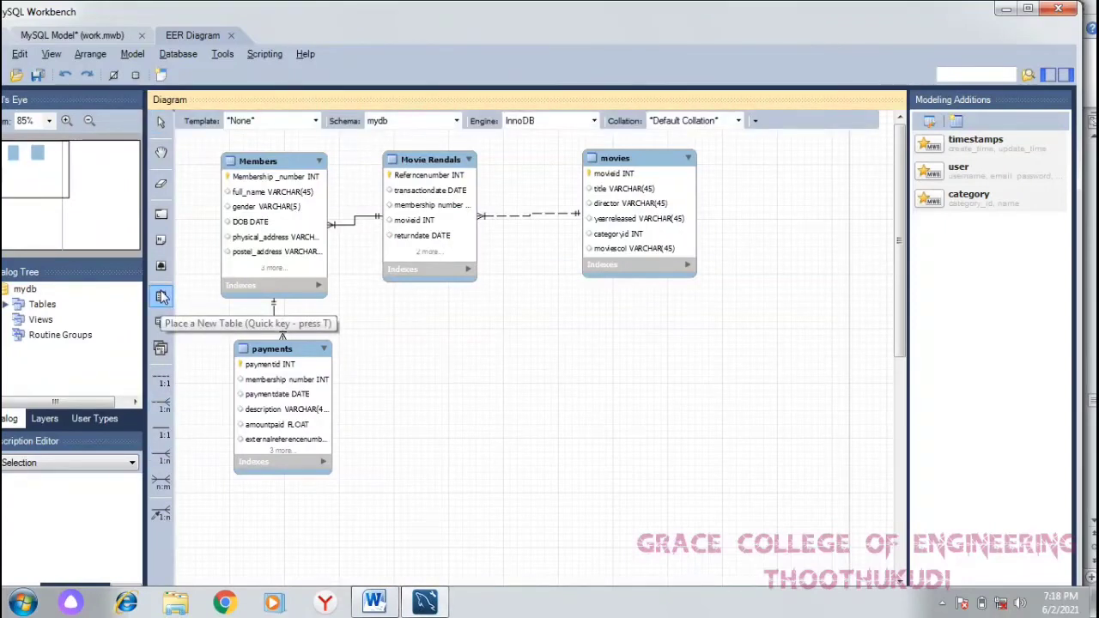
{"action": "left_click", "coordinate": [605, 348]}
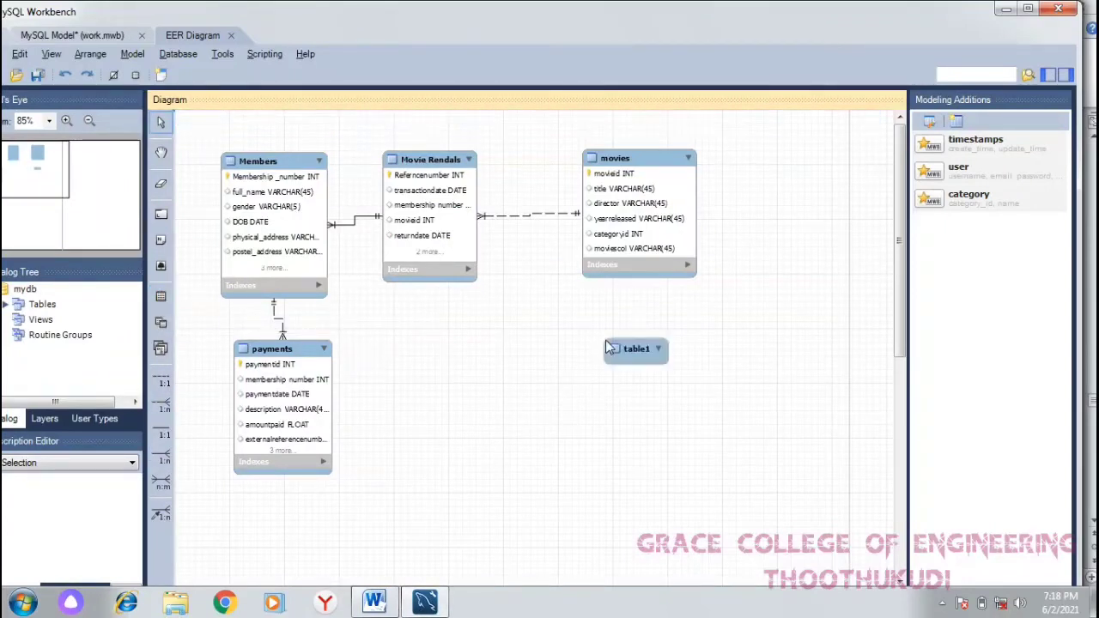
- Enlarge the new table below movies in height and width, making it about as wide as the payments table
{"action": "left_click", "coordinate": [636, 358]}
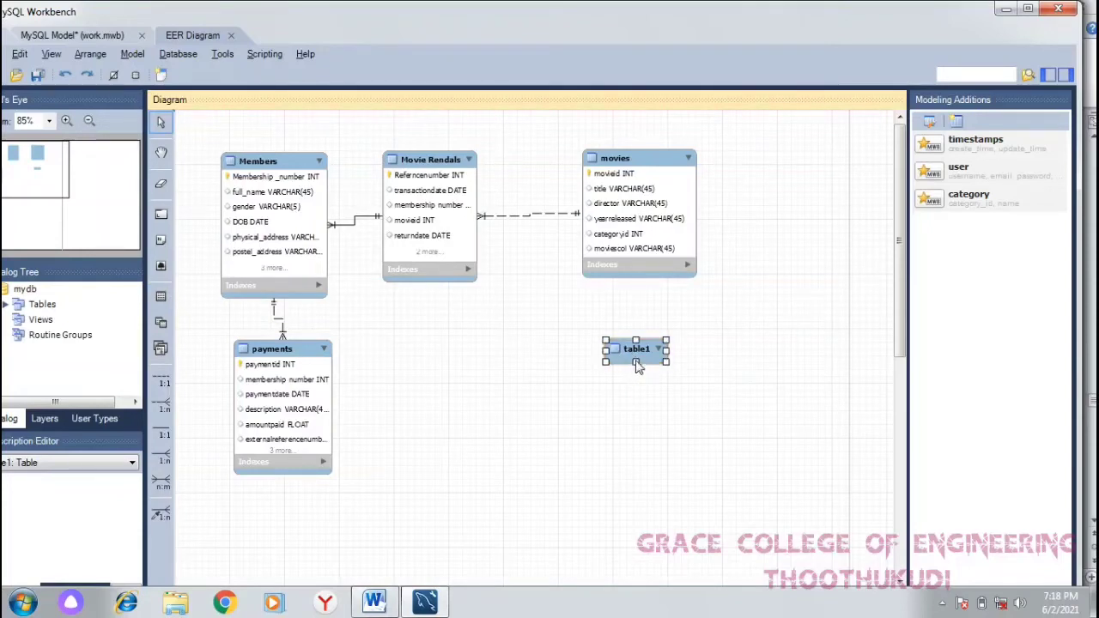
{"action": "left_click_drag", "start_coordinate": [636, 363], "coordinate": [636, 436]}
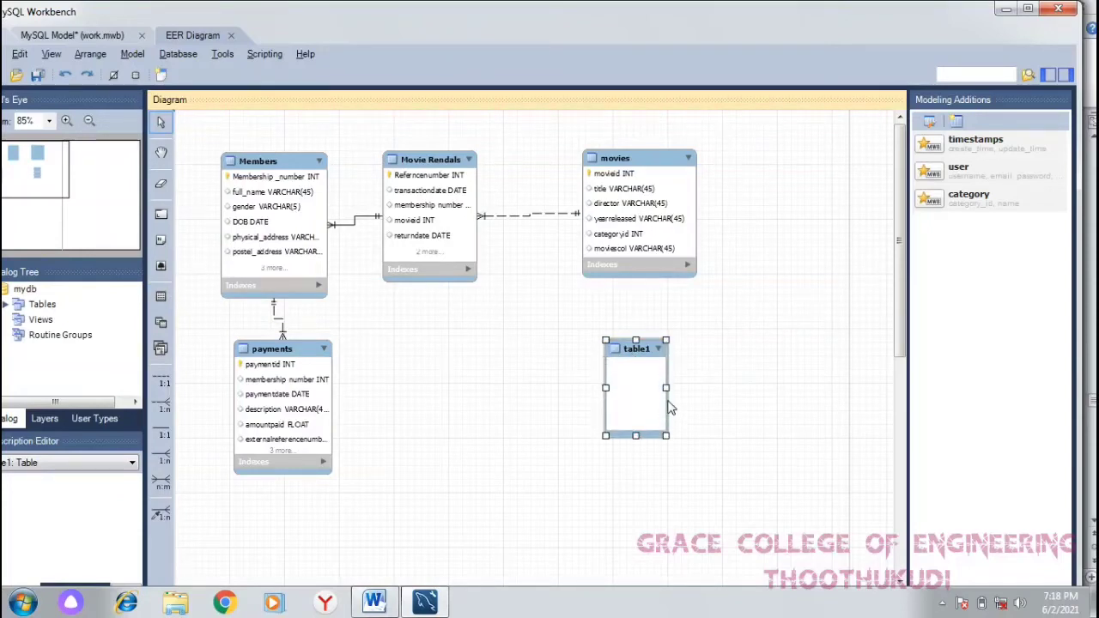
{"action": "left_click", "coordinate": [713, 388]}
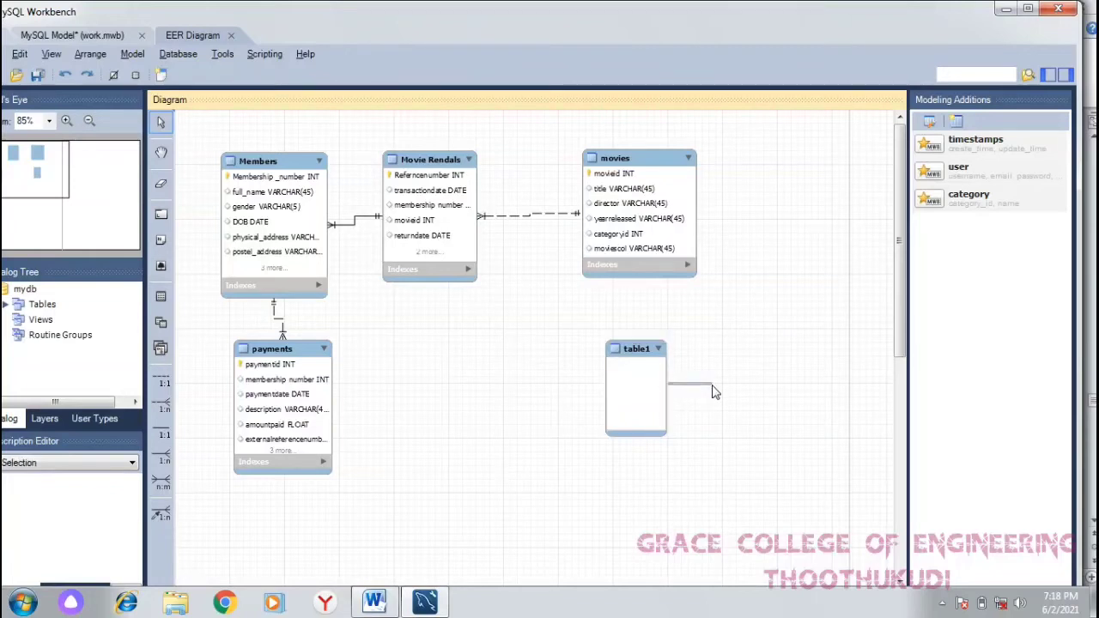
{"action": "left_click", "coordinate": [654, 393]}
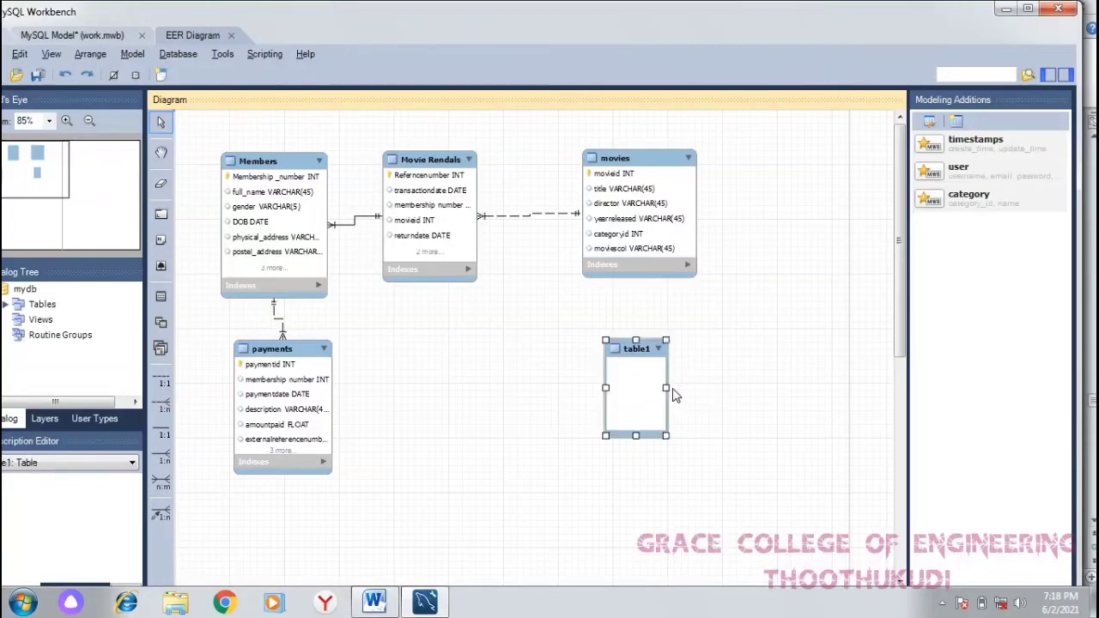
{"action": "left_click_drag", "start_coordinate": [668, 388], "coordinate": [708, 391]}
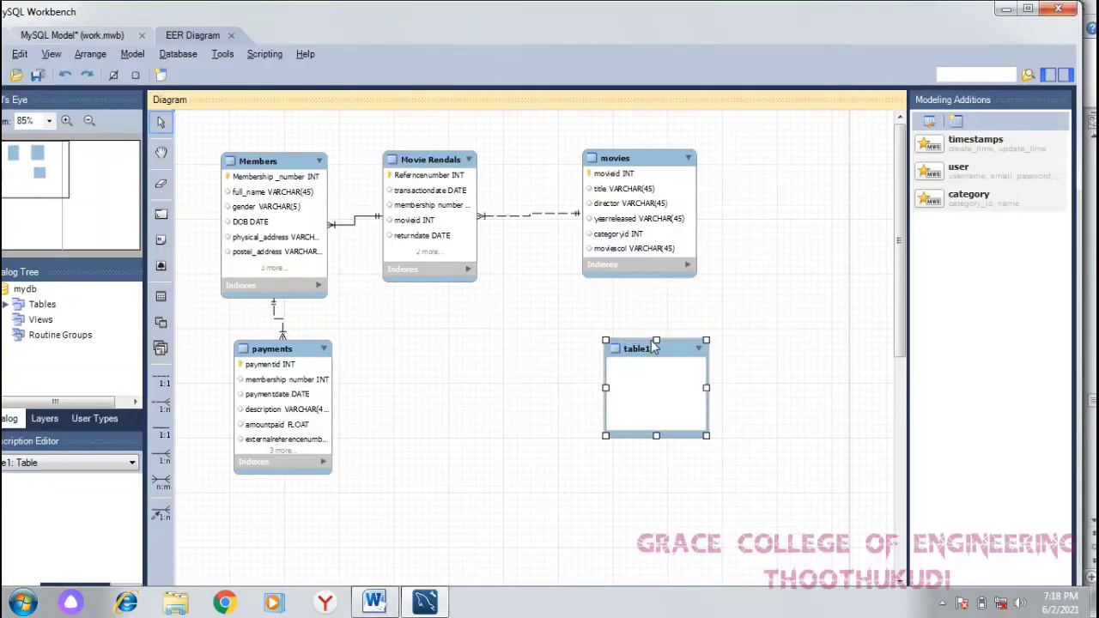
- Open the new table below movies for editing and rename it as categories
{"action": "double_click", "coordinate": [651, 354]}
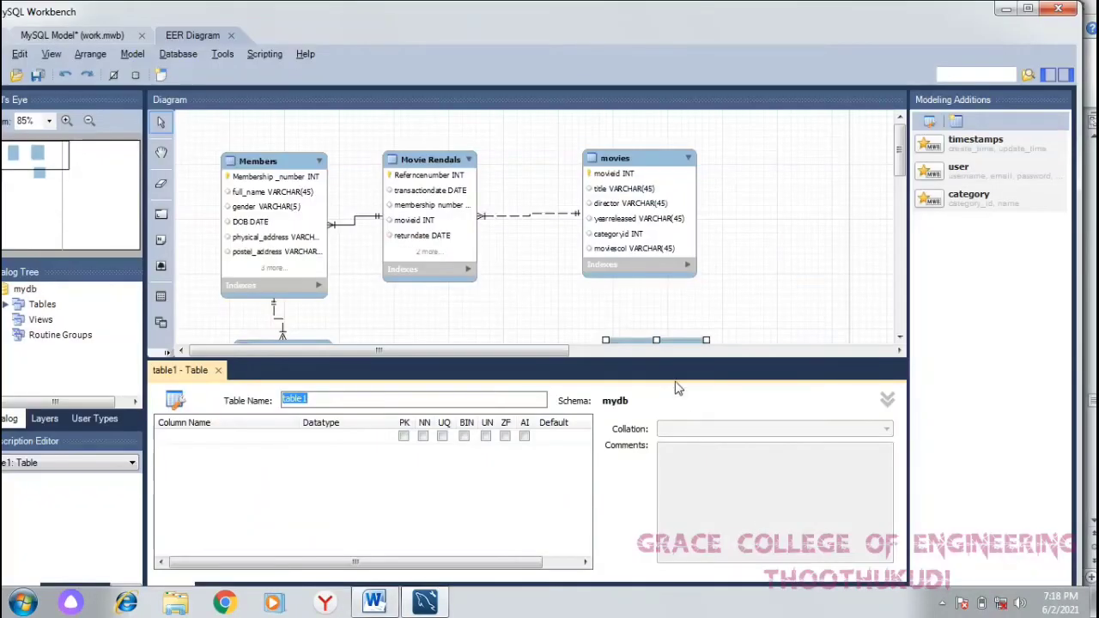
{"action": "left_click", "coordinate": [683, 323]}
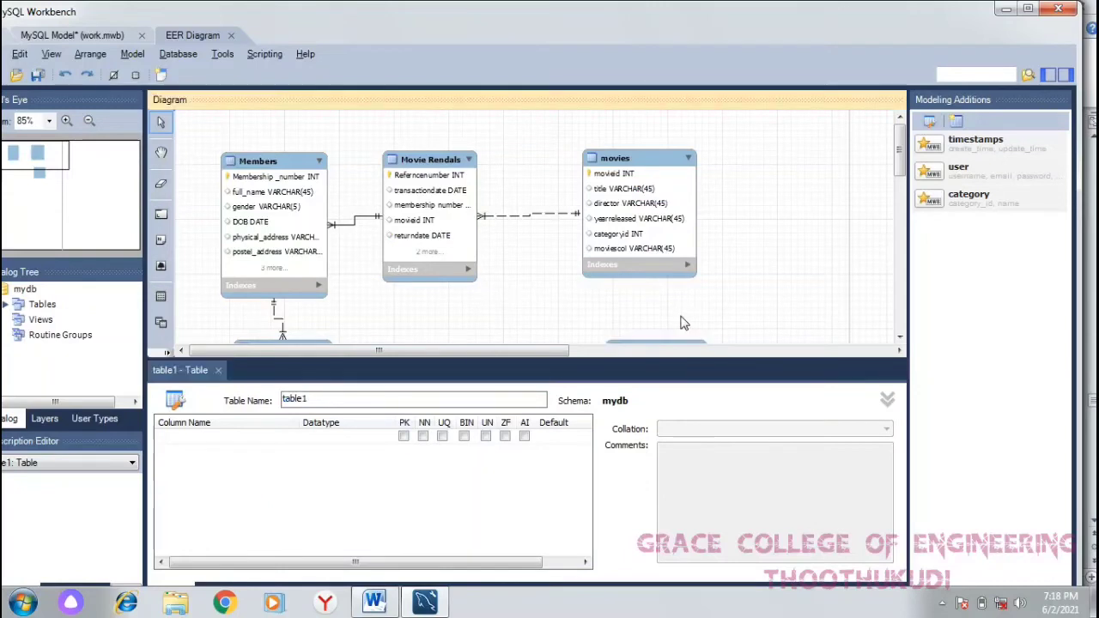
{"action": "left_click", "coordinate": [335, 400]}
{"action": "key", "text": "BackSpace"}
{"action": "key", "text": "BackSpace"}
{"action": "key", "text": "BackSpace"}
{"action": "key", "text": "BackSpace"}
{"action": "key", "text": "BackSpace"}
{"action": "key", "text": "BackSpace"}
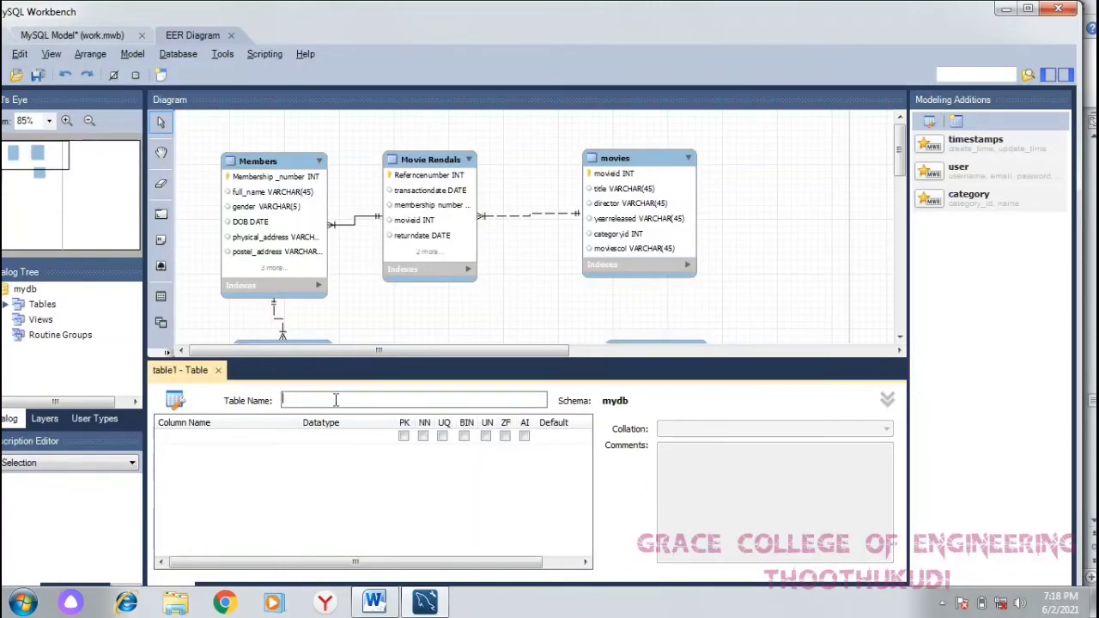
{"action": "type", "text": "cato"}
{"action": "type", "text": "egories"}
- Add the first column of the categories table as categoryid, keeping the default datatype INT
{"action": "left_click", "coordinate": [222, 449]}
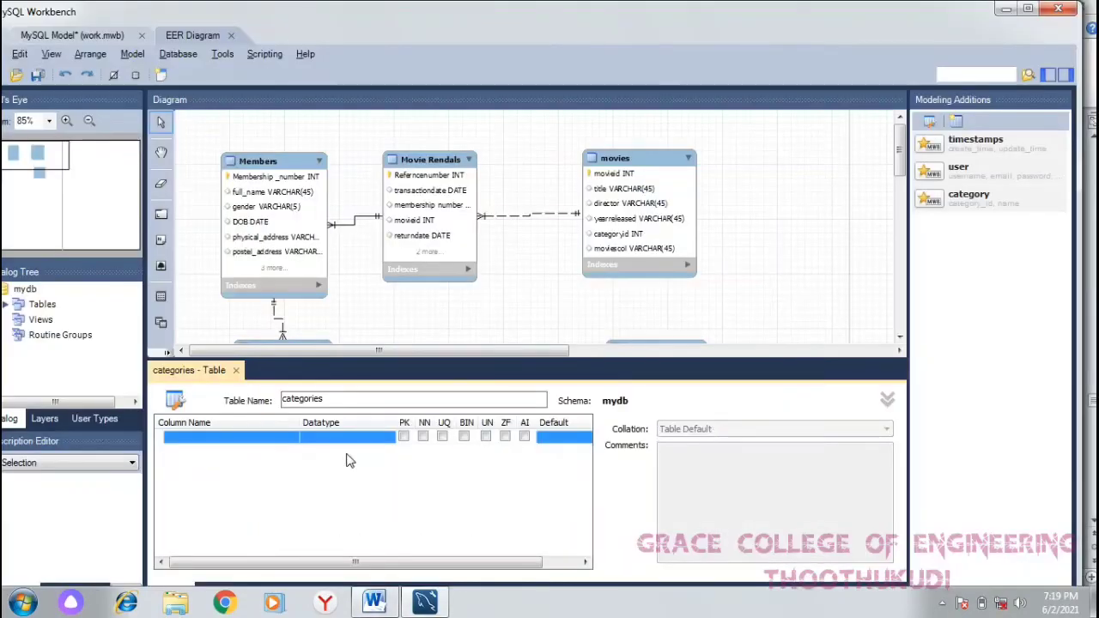
{"action": "double_click", "coordinate": [264, 438]}
{"action": "left_click", "coordinate": [265, 438]}
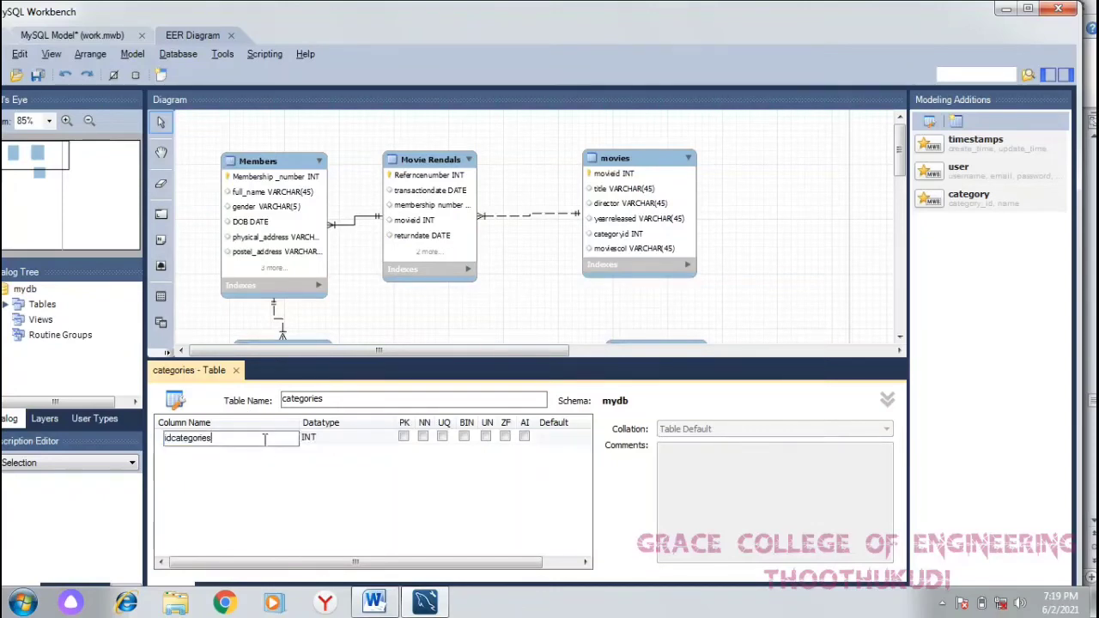
{"action": "key", "text": "BackSpace"}
{"action": "key", "text": "BackSpace"}
{"action": "key", "text": "BackSpace"}
{"action": "key", "text": "BackSpace"}
{"action": "key", "text": "BackSpace"}
{"action": "key", "text": "BackSpace"}
{"action": "key", "text": "BackSpace"}
{"action": "key", "text": "BackSpace"}
{"action": "key", "text": "BackSpace"}
{"action": "key", "text": "BackSpace"}
{"action": "key", "text": "BackSpace"}
{"action": "key", "text": "BackSpace"}
{"action": "type", "text": "categ"}
{"action": "key", "text": "Tab"}
{"action": "key", "text": "Tab"}
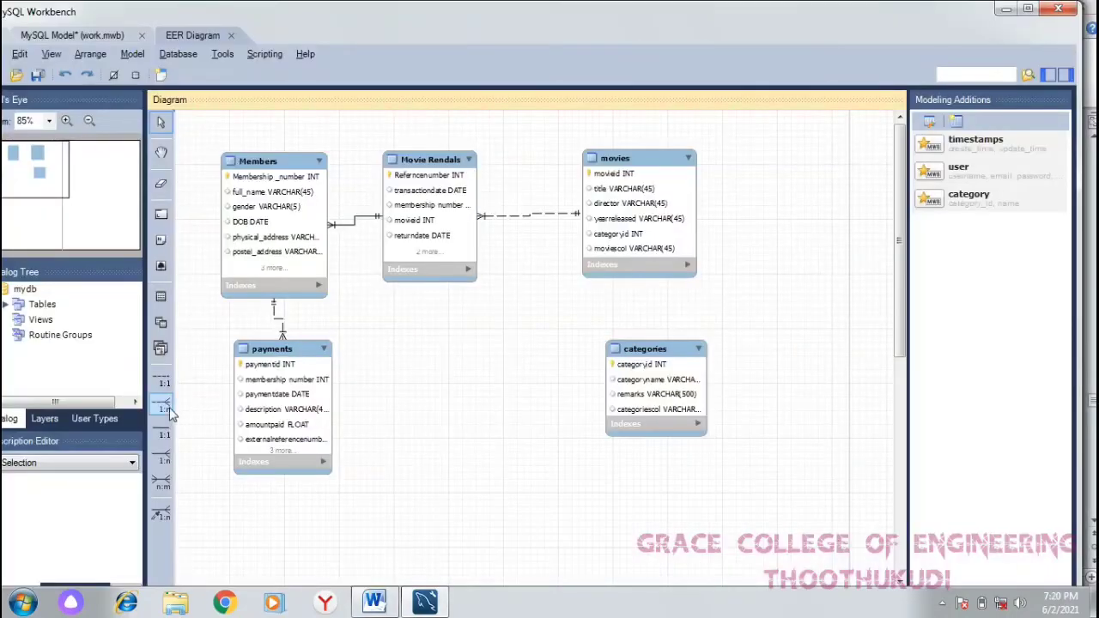
- Connect movies to categories with a non-identifying one-to-many relationship, with movies on the many side
{"action": "left_click", "coordinate": [165, 409]}
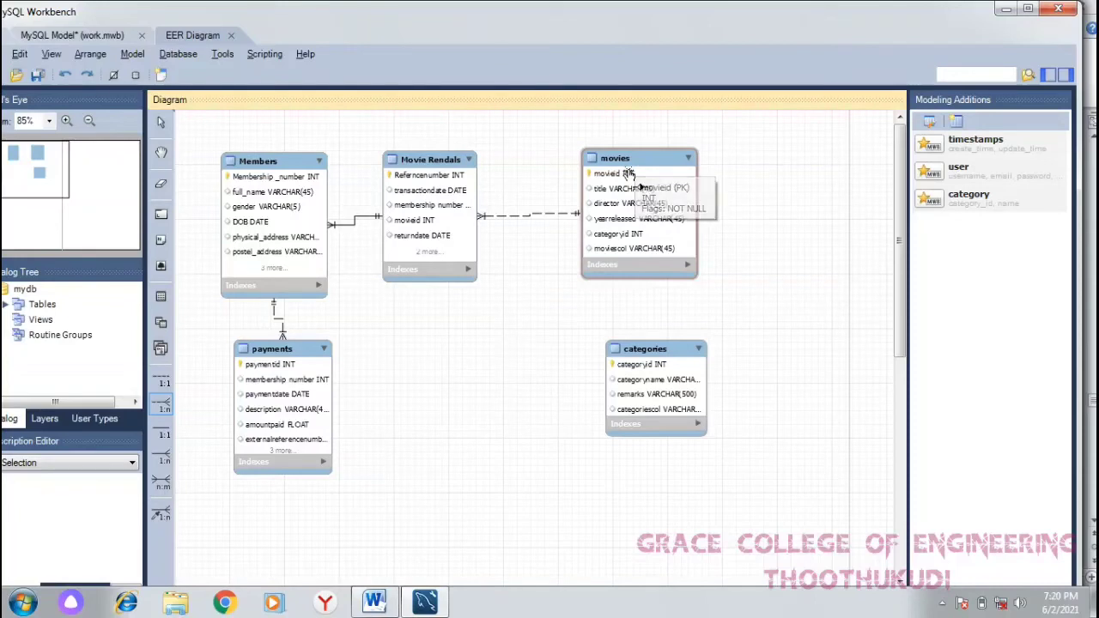
{"action": "left_click", "coordinate": [650, 368]}
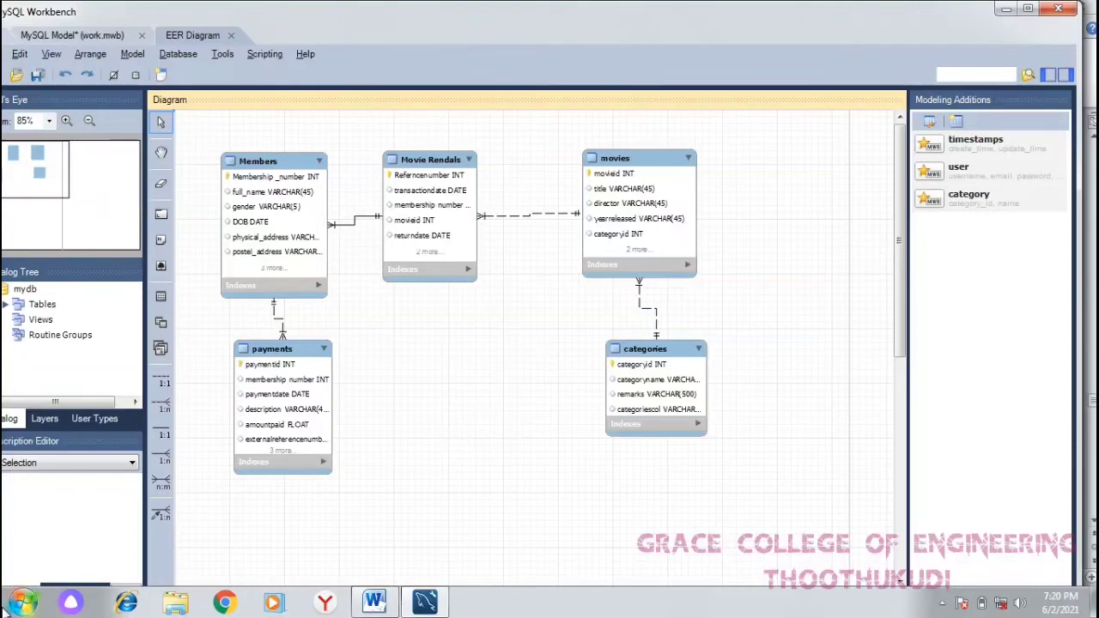
- Look for MySQL Workbench 6.3 CE among the installed Windows programs
{"action": "left_click", "coordinate": [12, 609]}
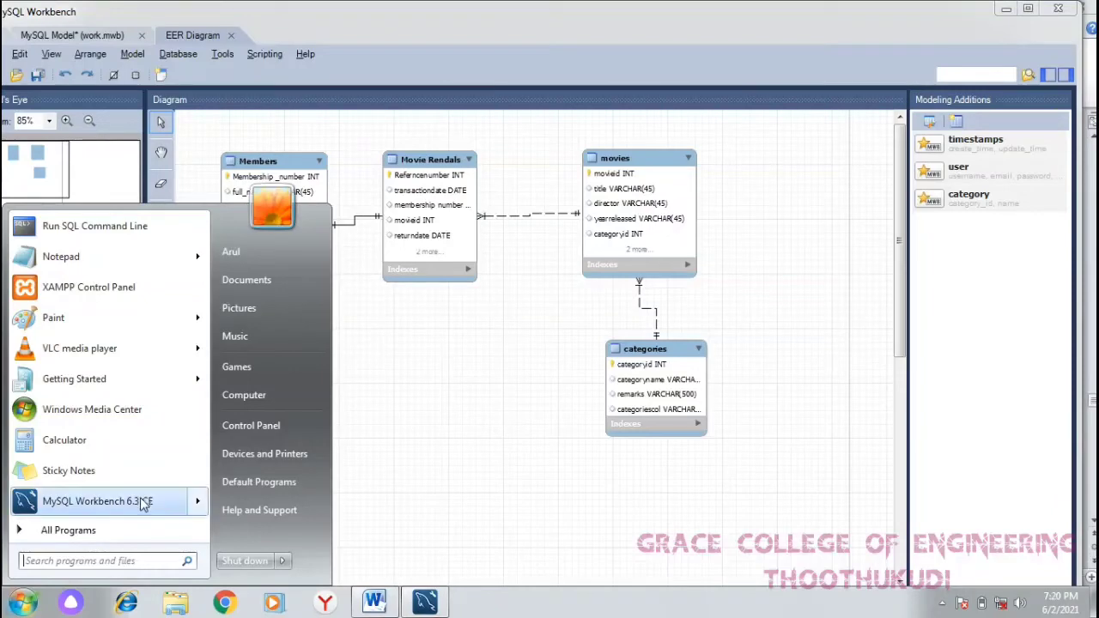
{"action": "mouse_move", "coordinate": [130, 517]}
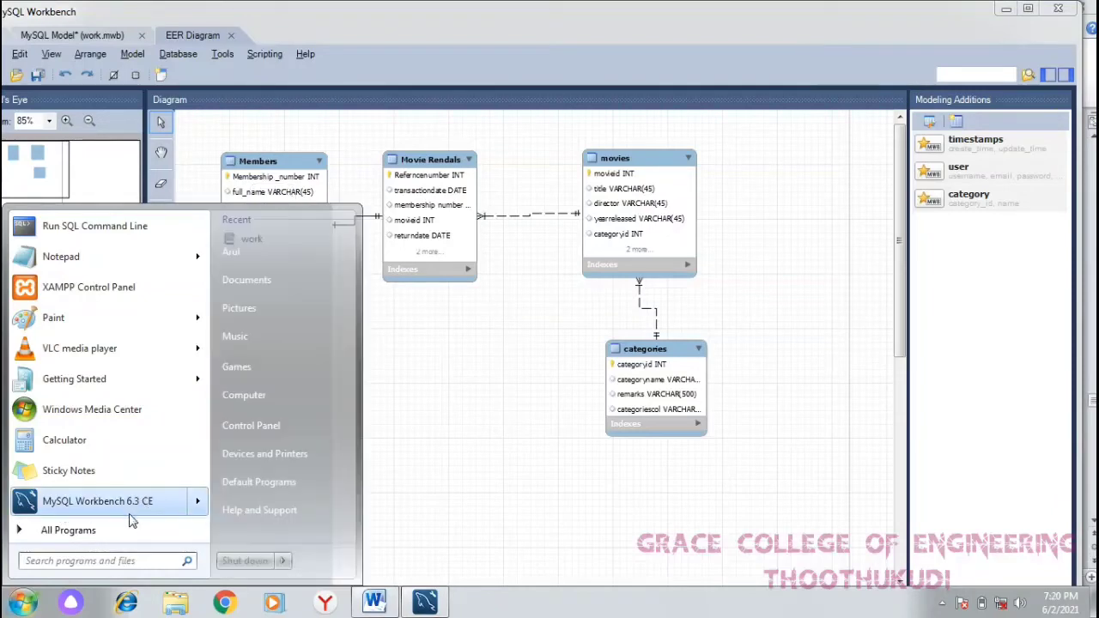